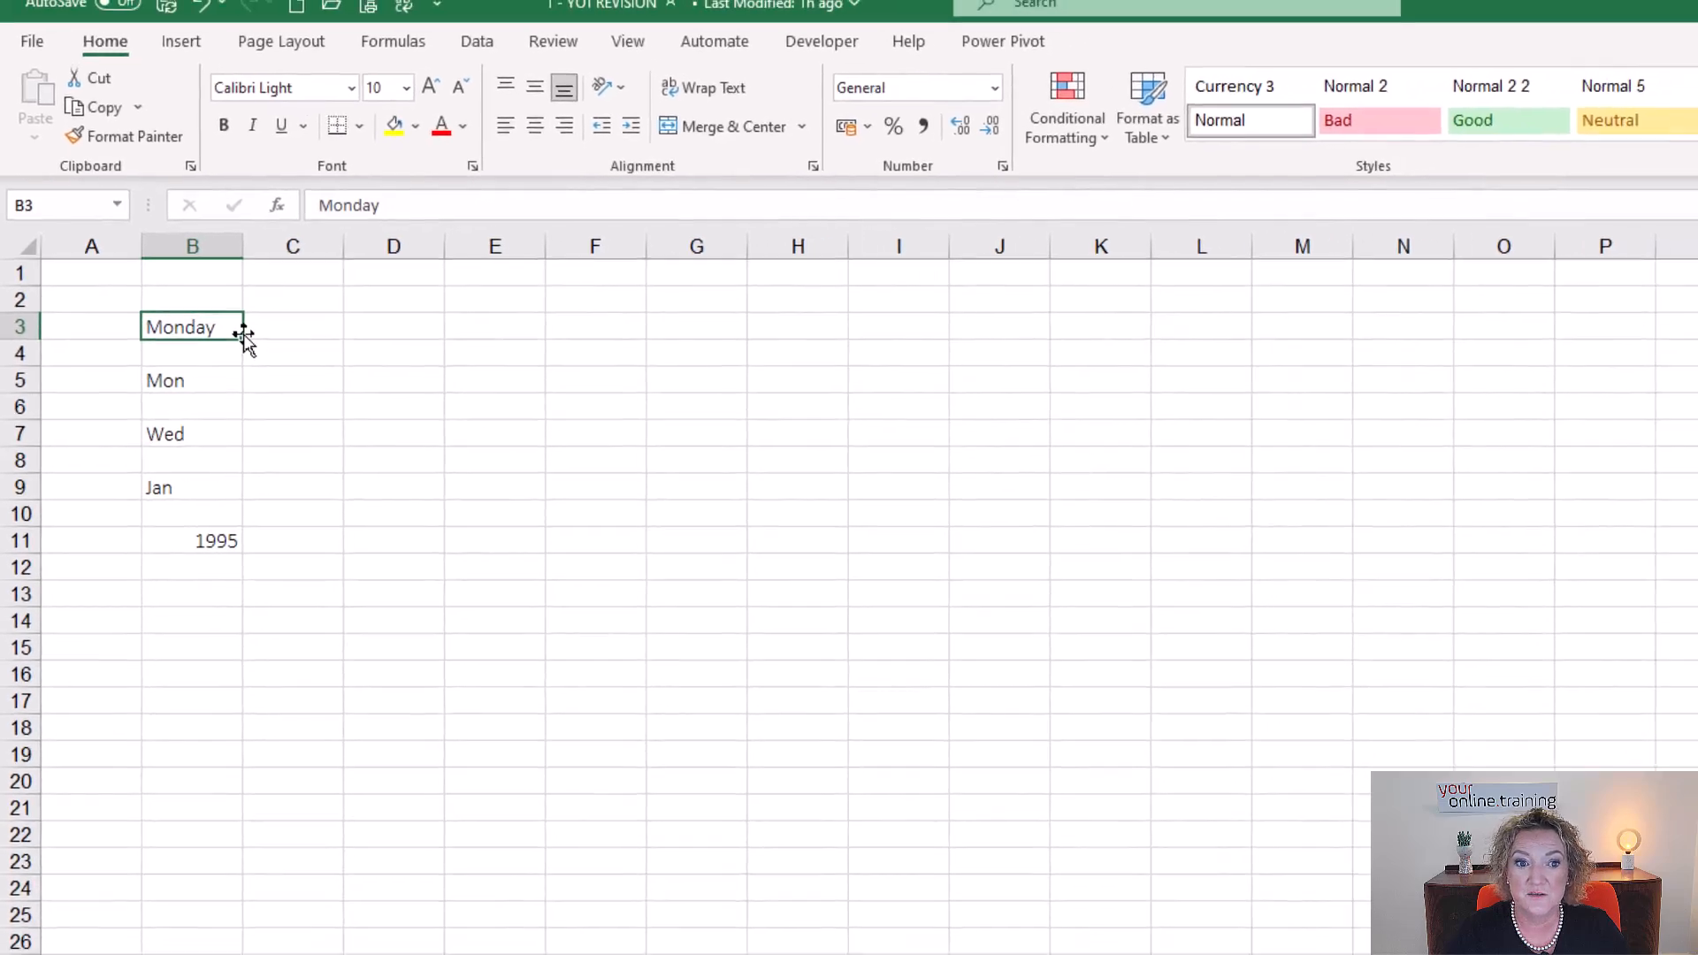
# Auto-fill the weekdays from Monday in B3 across to N3 and from Mon in B5 across to O5.
pyautogui.moveTo(244, 340)
pyautogui.mouseDown()
pyautogui.moveTo(734, 363)
pyautogui.moveTo(884, 349)
pyautogui.moveTo(849, 341)
pyautogui.moveTo(1406, 345)
pyautogui.moveTo(911, 333)
pyautogui.moveTo(1318, 341)
pyautogui.mouseUp()
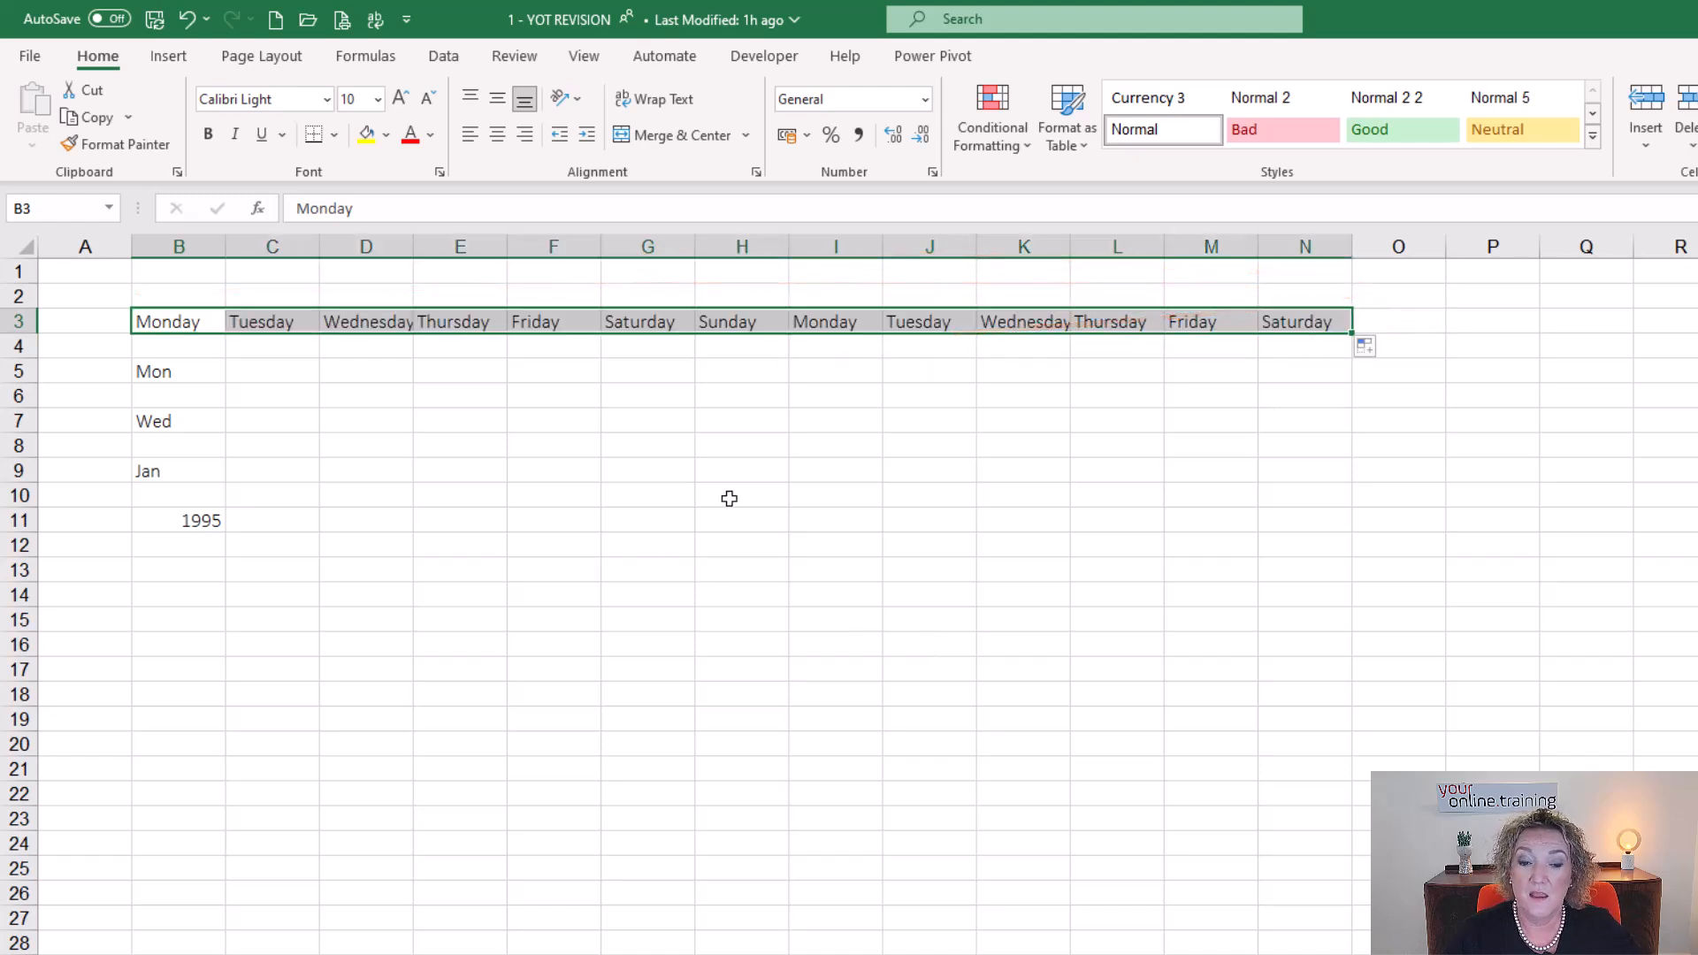
pyautogui.click(197, 372)
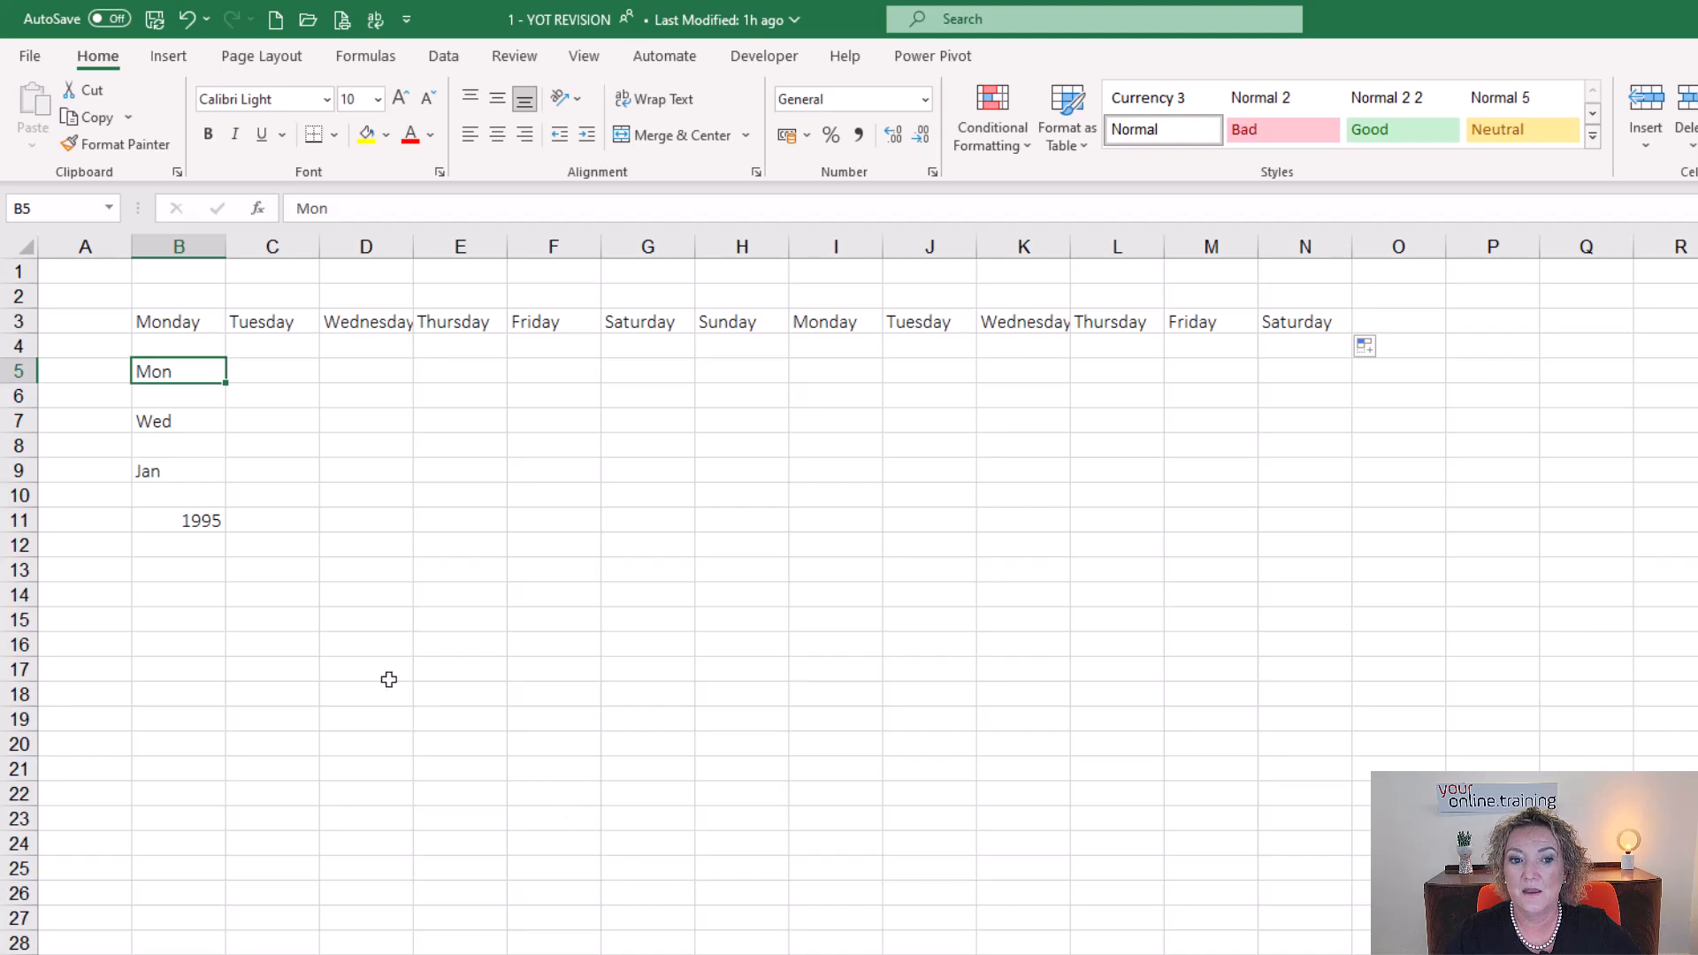
pyautogui.moveTo(229, 387); pyautogui.dragTo(1436, 455)
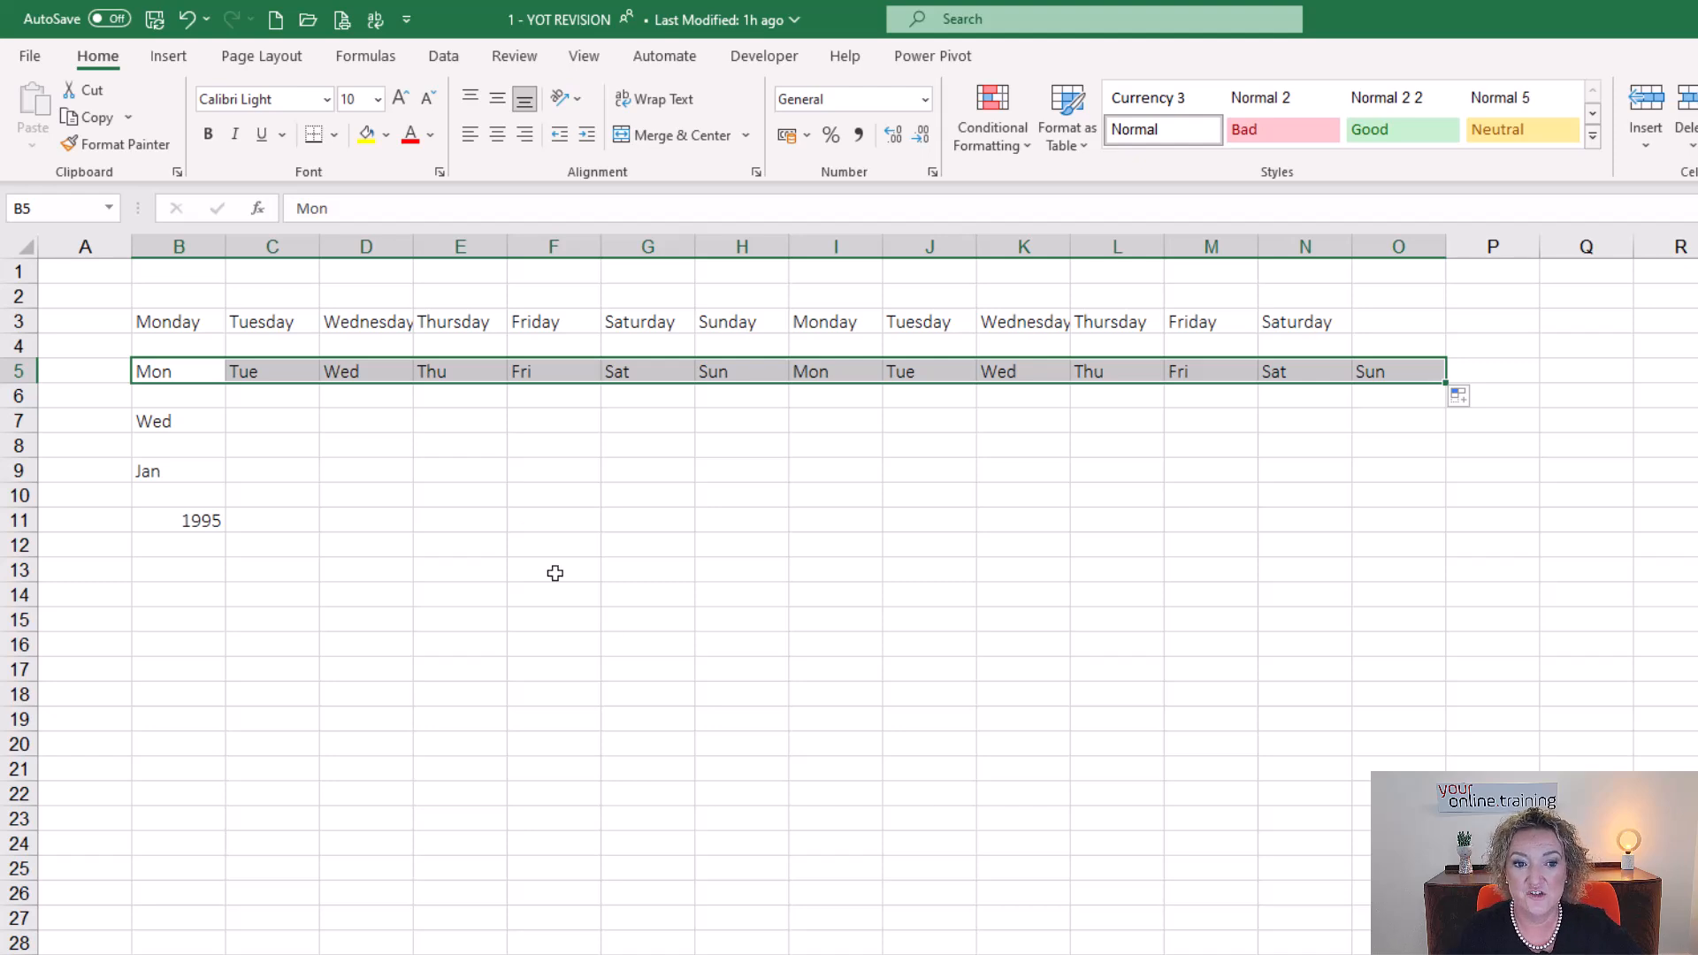
# Extend the short weekday series in row 5 from Sun in O5 across past column Q.
pyautogui.click(183, 426)
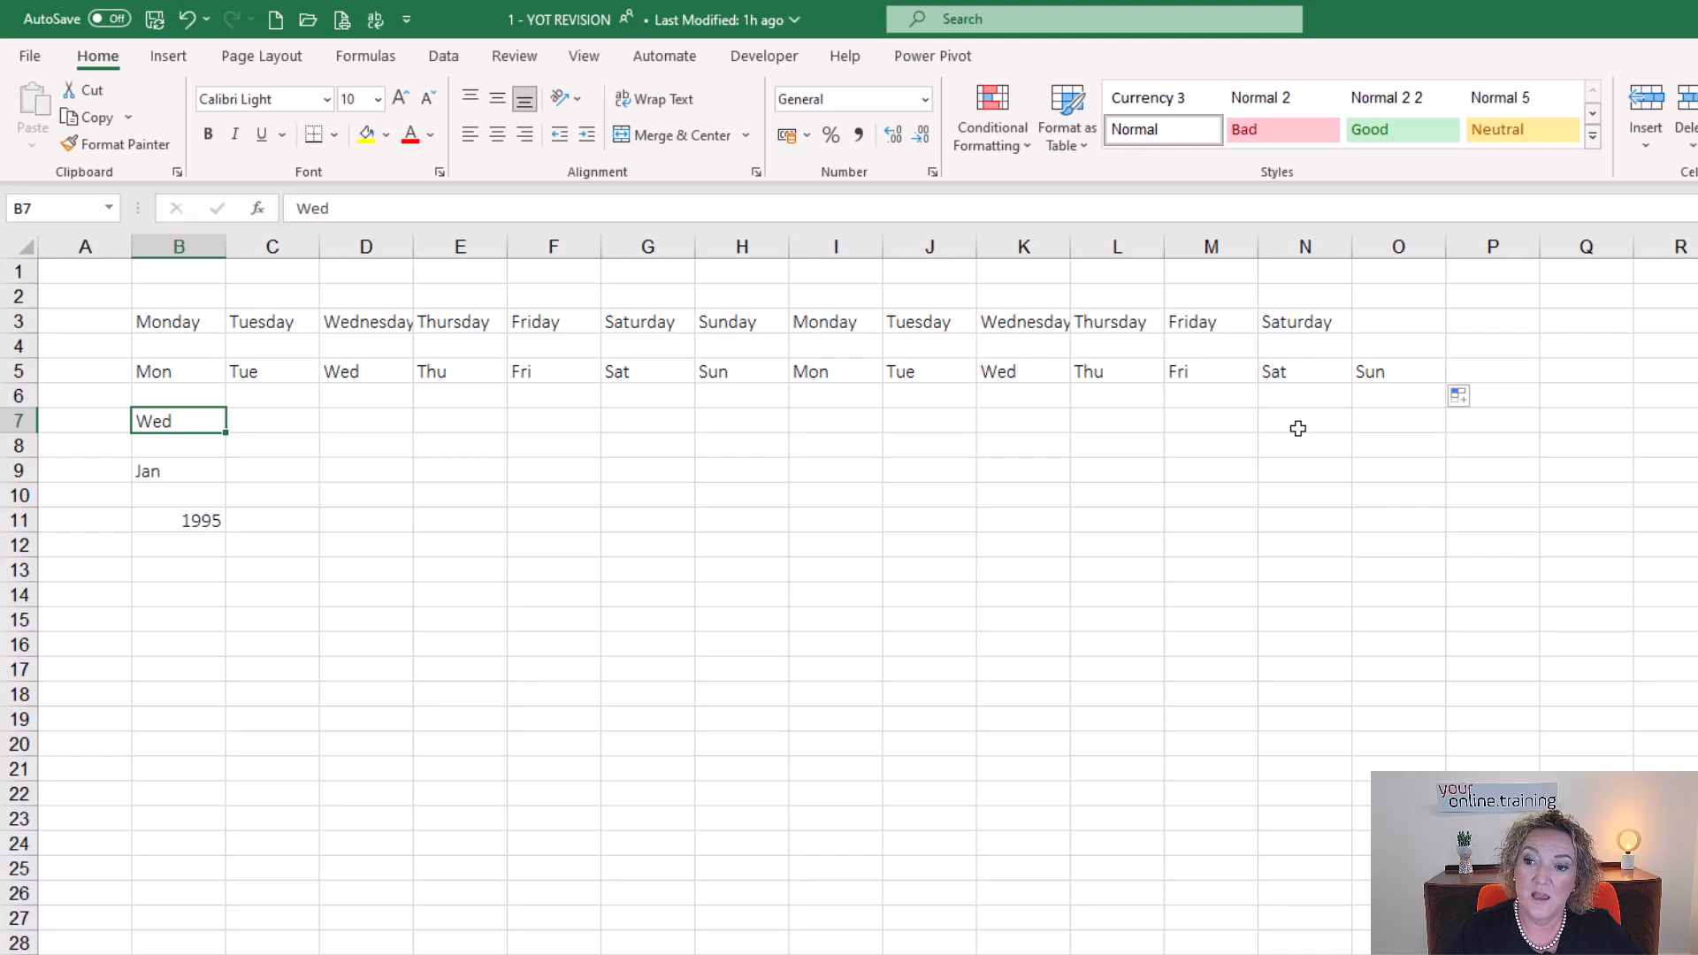
pyautogui.click(1395, 370)
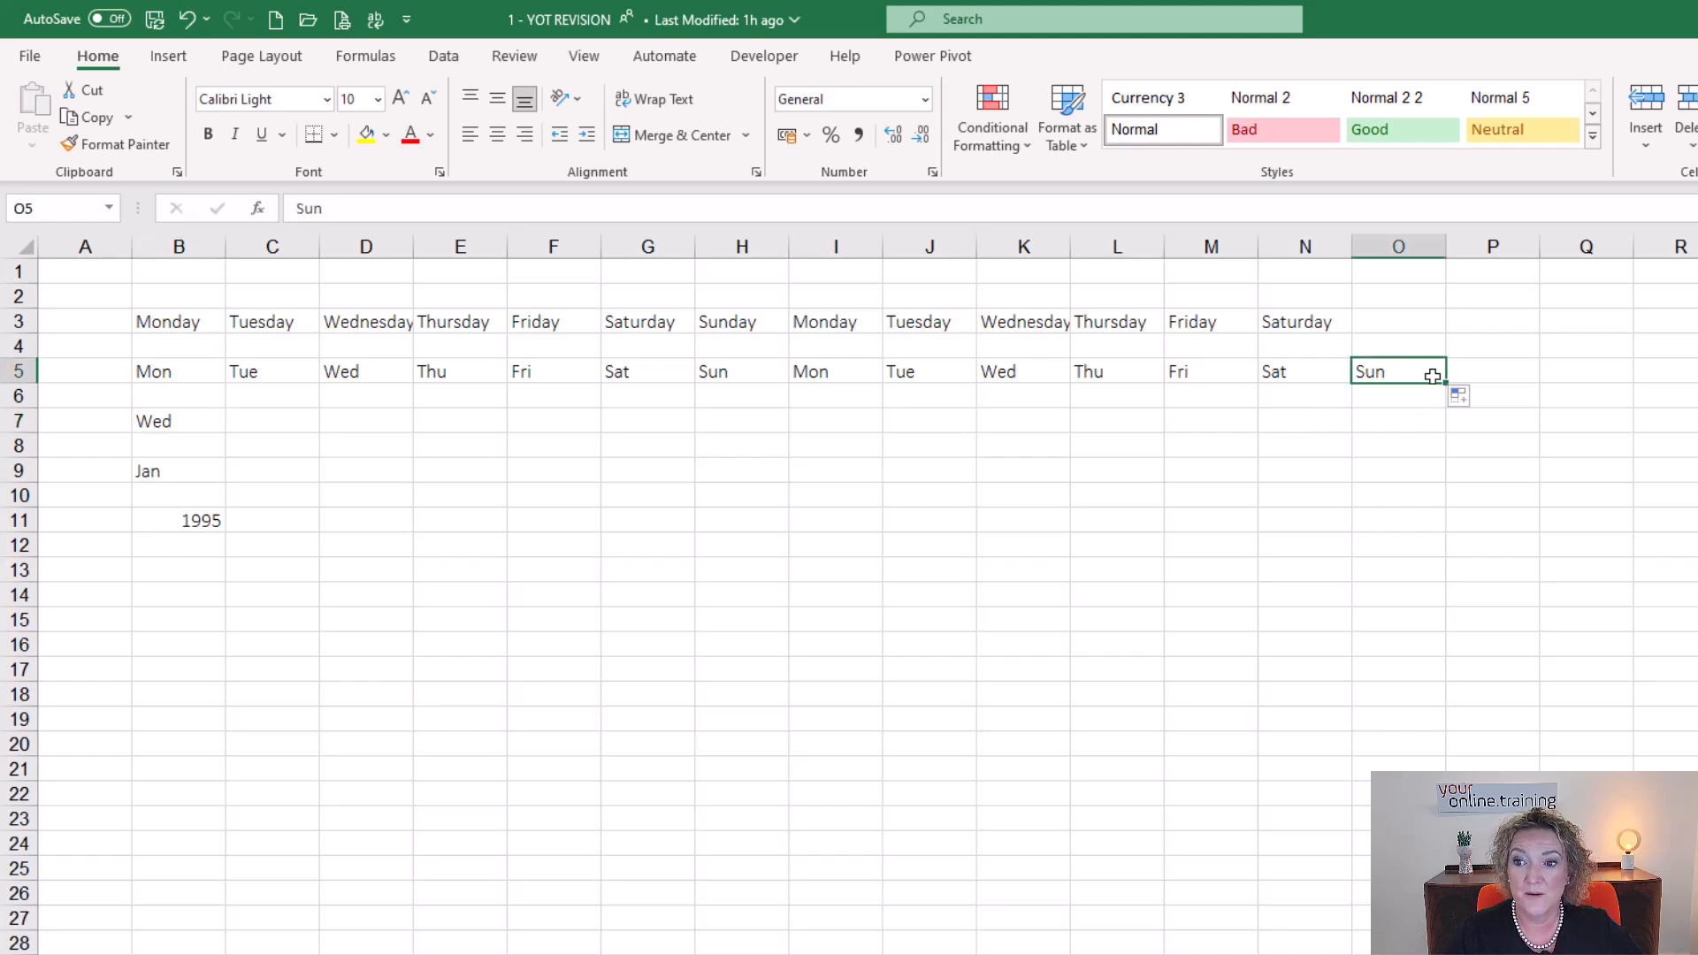
pyautogui.moveTo(1447, 384); pyautogui.dragTo(1687, 392)
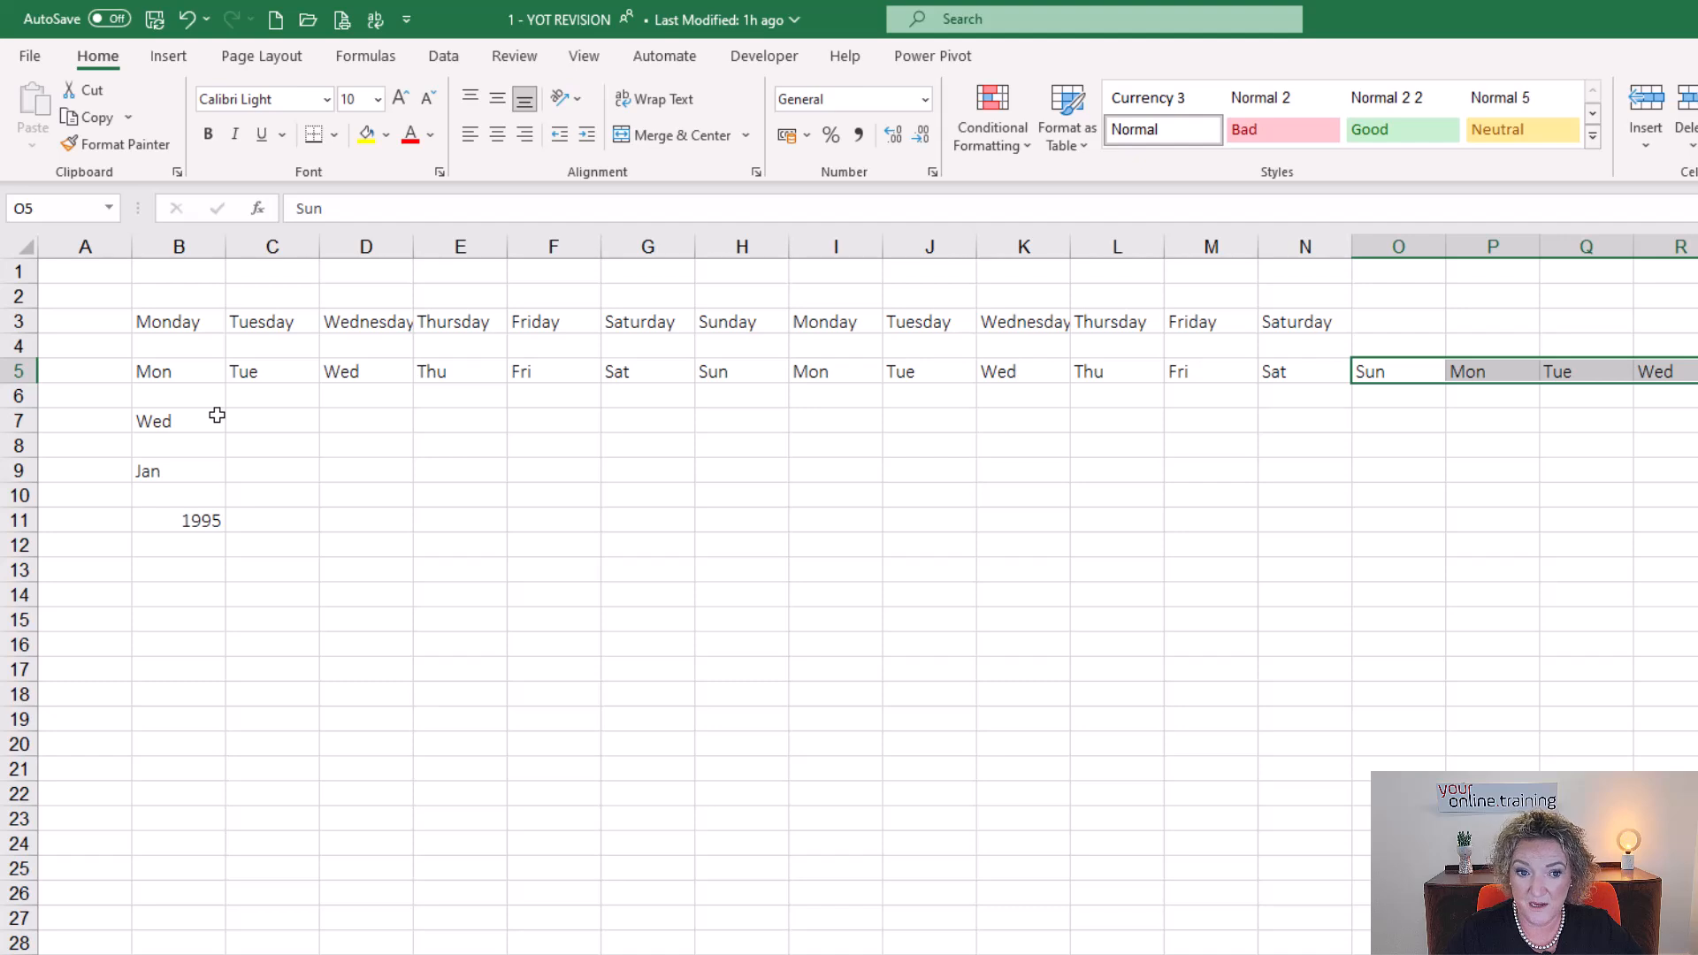
# Auto-fill the short weekday names from Wed in B7 across to J7.
pyautogui.click(187, 323)
pyautogui.click(178, 375)
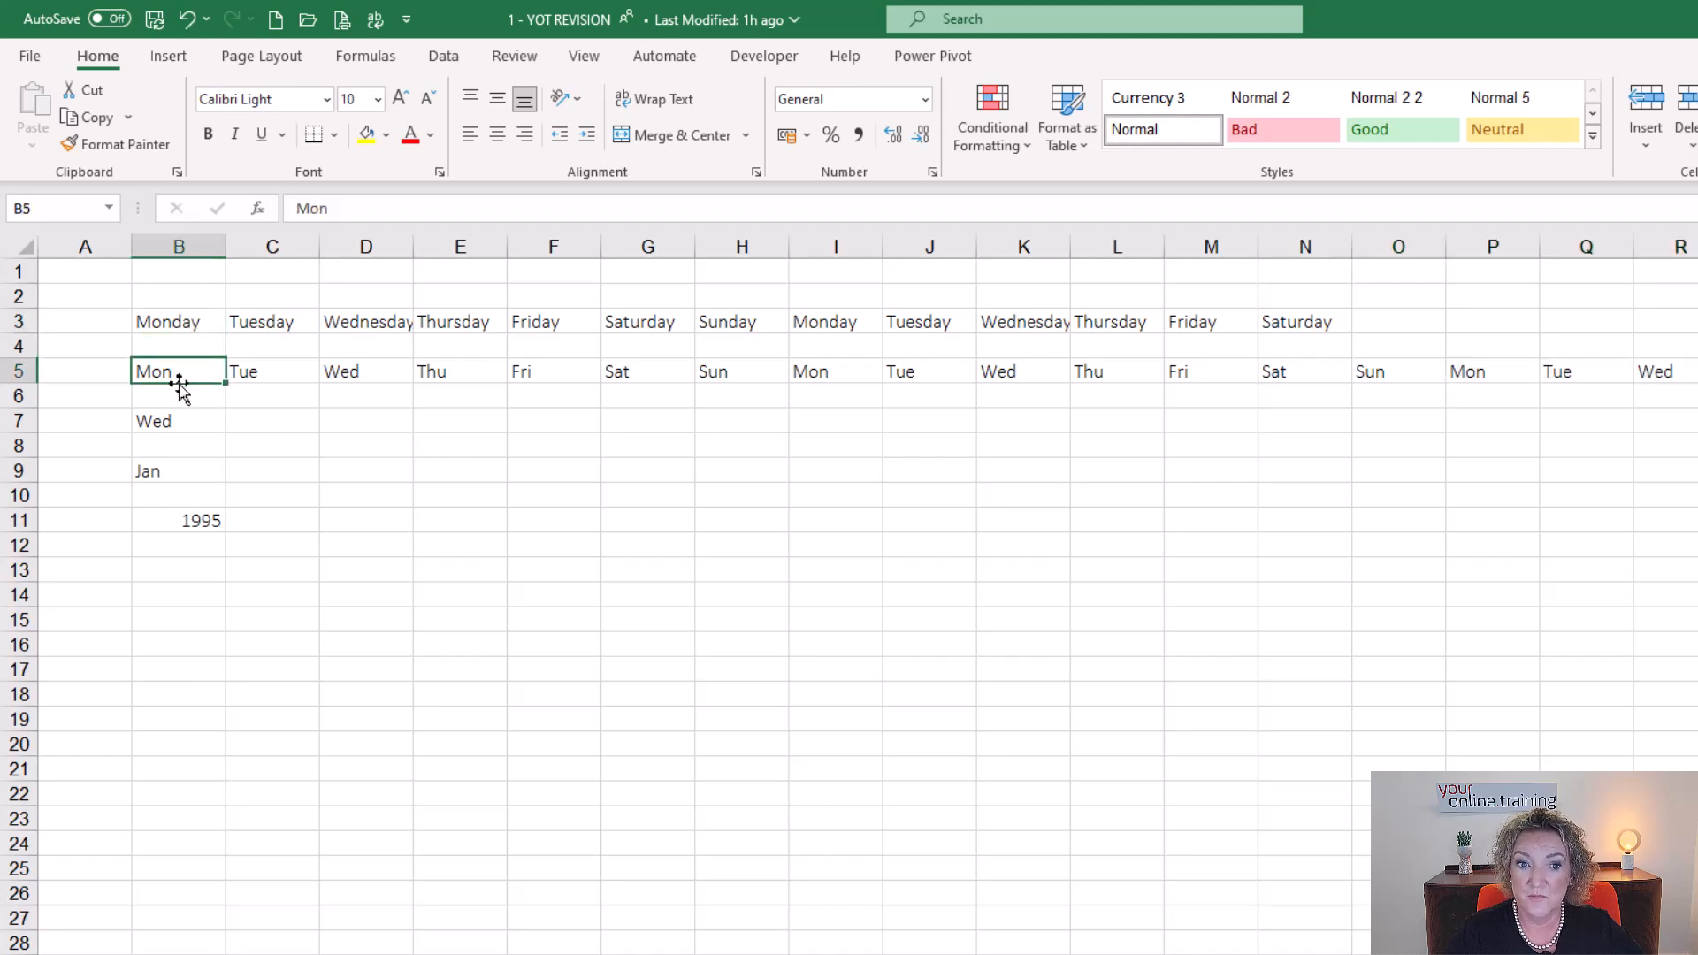
pyautogui.click(182, 422)
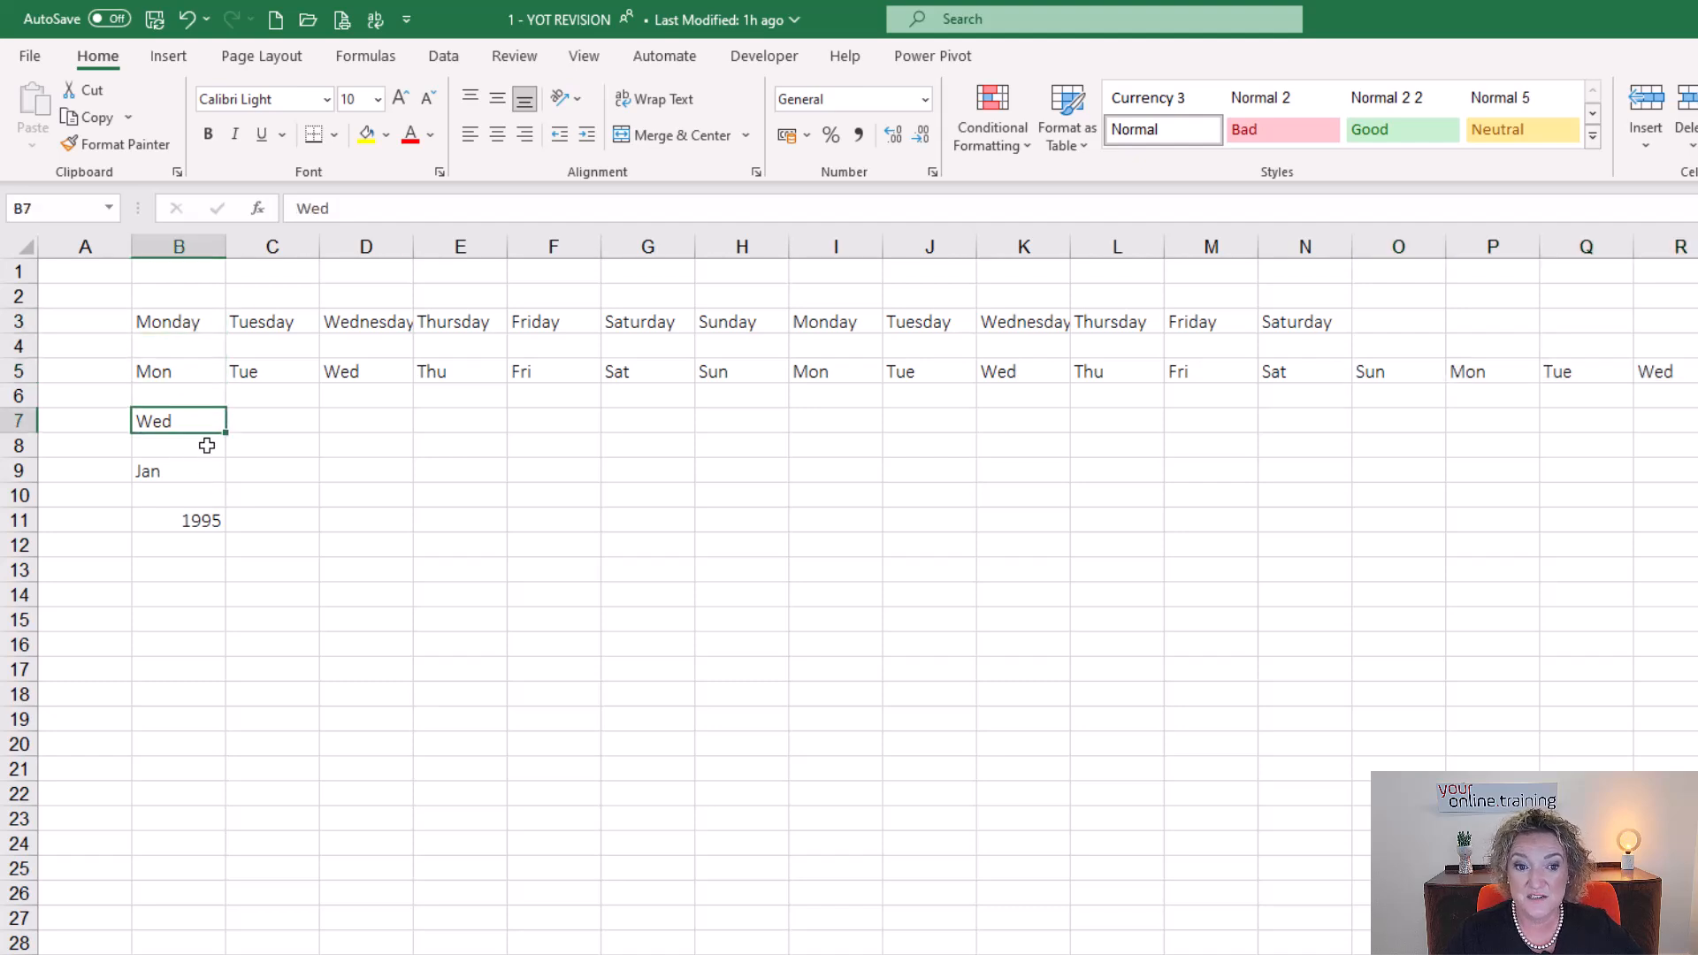
pyautogui.moveTo(228, 433); pyautogui.dragTo(981, 462)
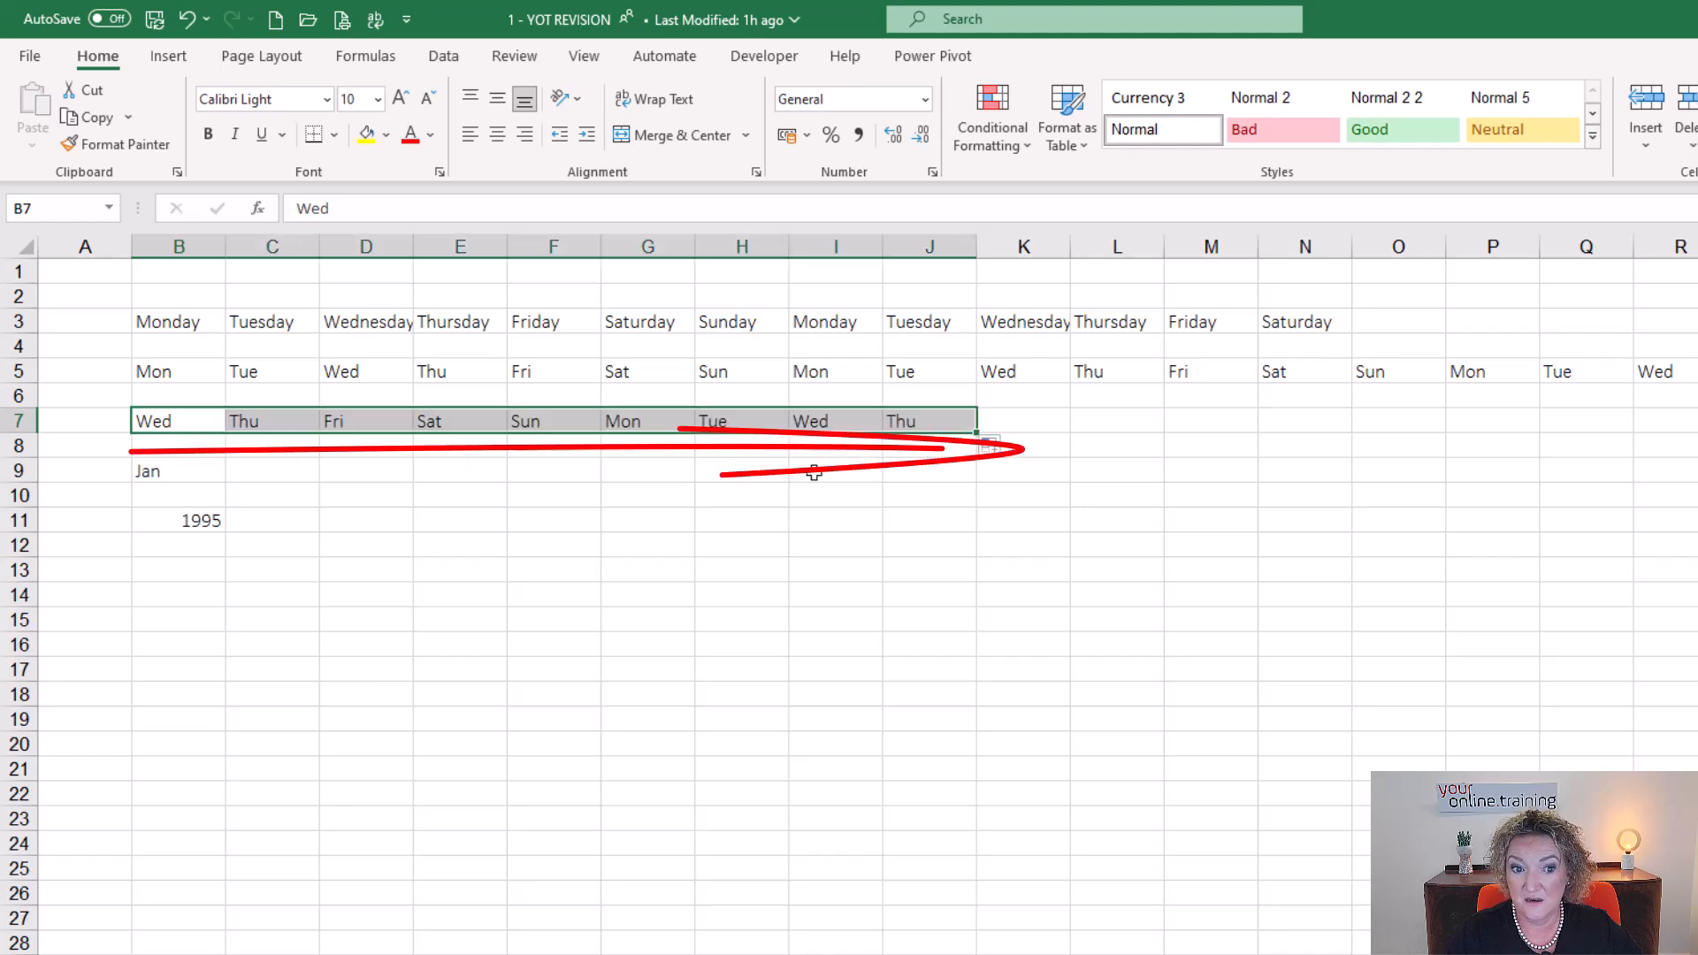
# Auto-fill the weekday series from Thu in J7 down to J16 and up to J2.
pyautogui.click(897, 421)
pyautogui.moveTo(970, 434); pyautogui.dragTo(971, 659)
pyautogui.click(925, 418)
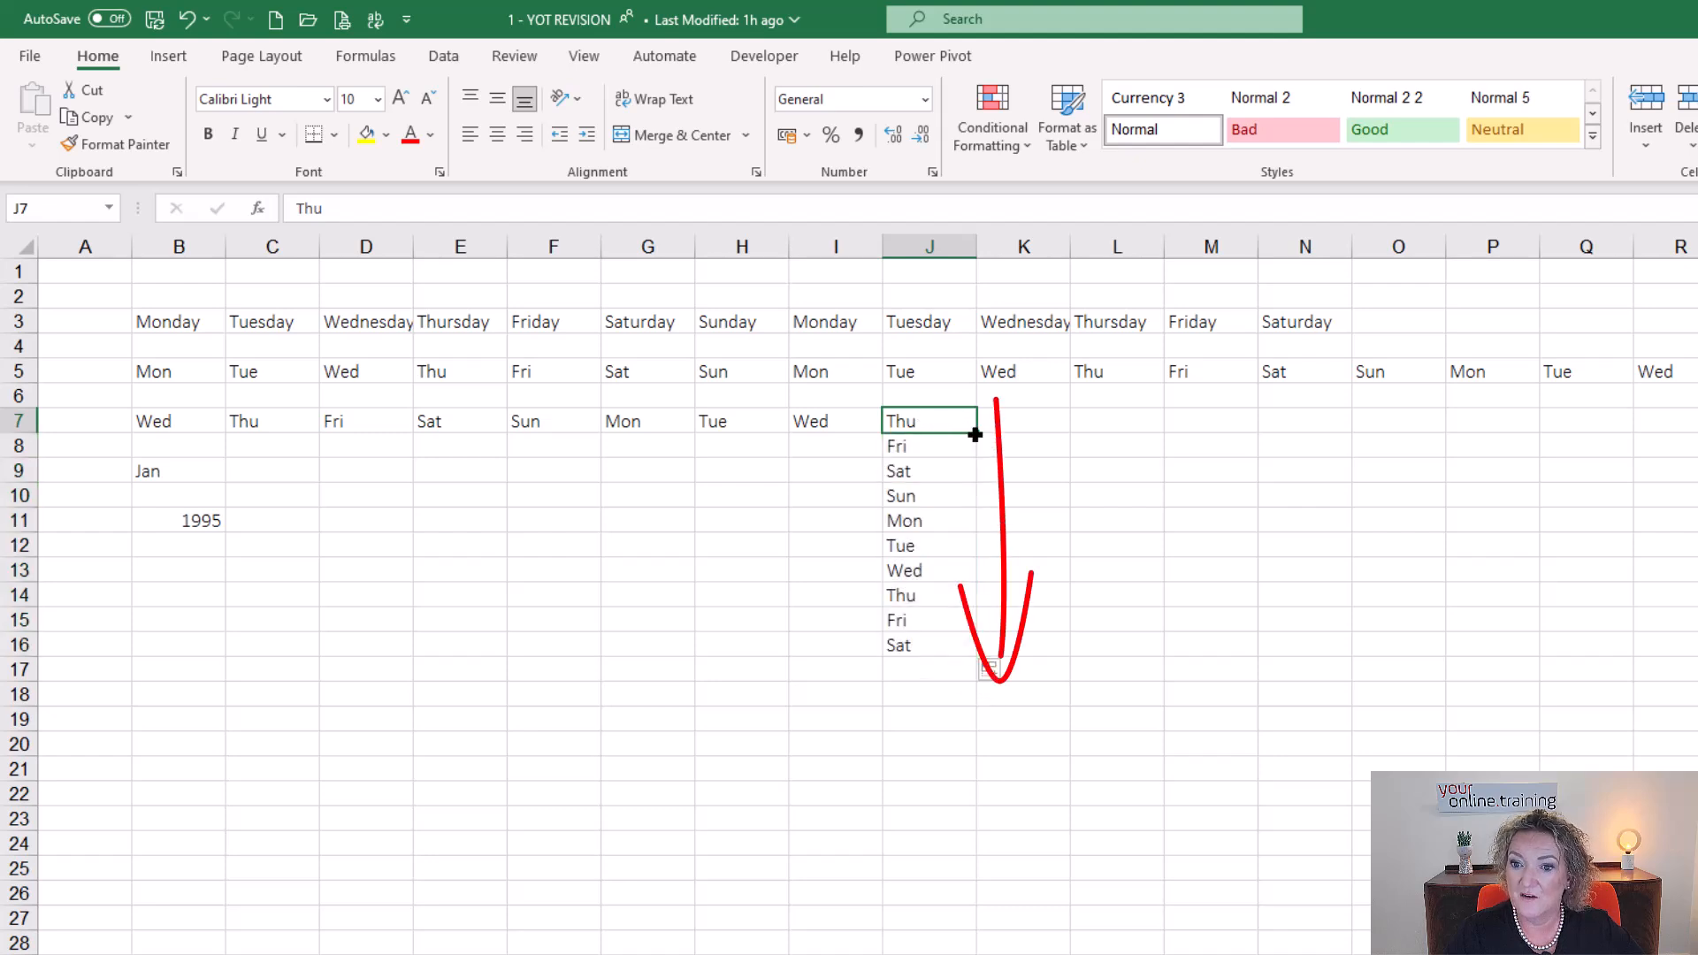
pyautogui.moveTo(975, 432); pyautogui.dragTo(974, 283)
# Auto-fill the weekday series from Thu in J7 forward to N7 and backward to F7.
pyautogui.click(925, 421)
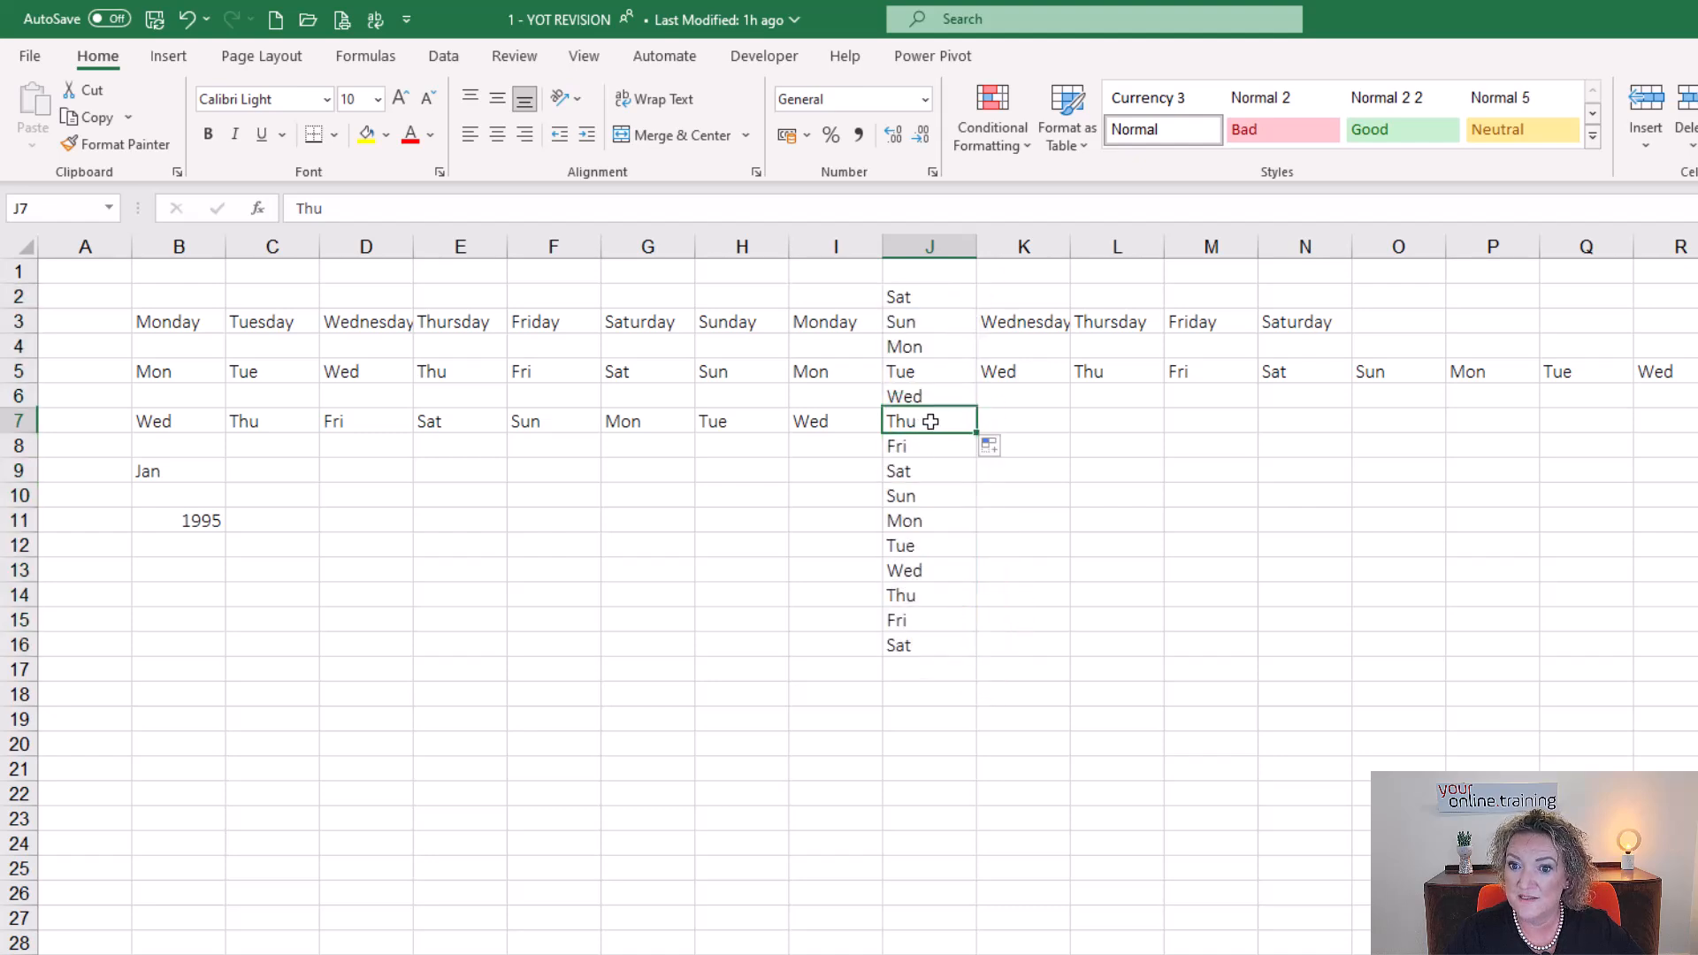
pyautogui.moveTo(976, 433); pyautogui.dragTo(1349, 426)
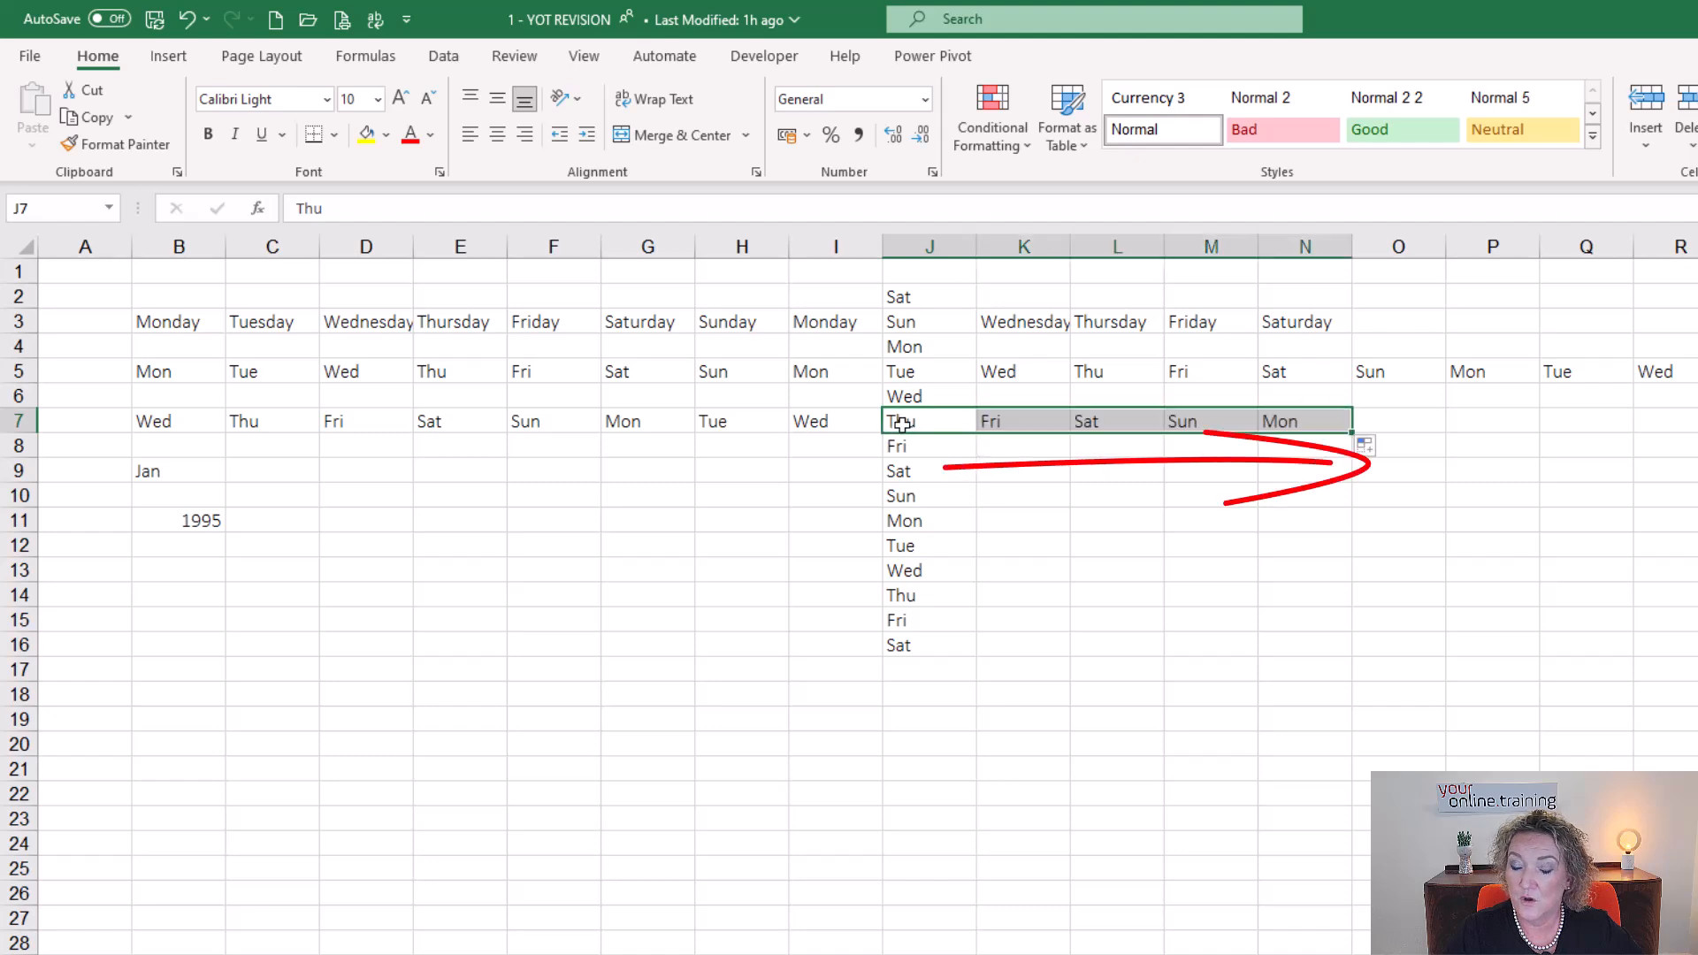
pyautogui.click(964, 426)
pyautogui.moveTo(976, 432); pyautogui.dragTo(540, 439)
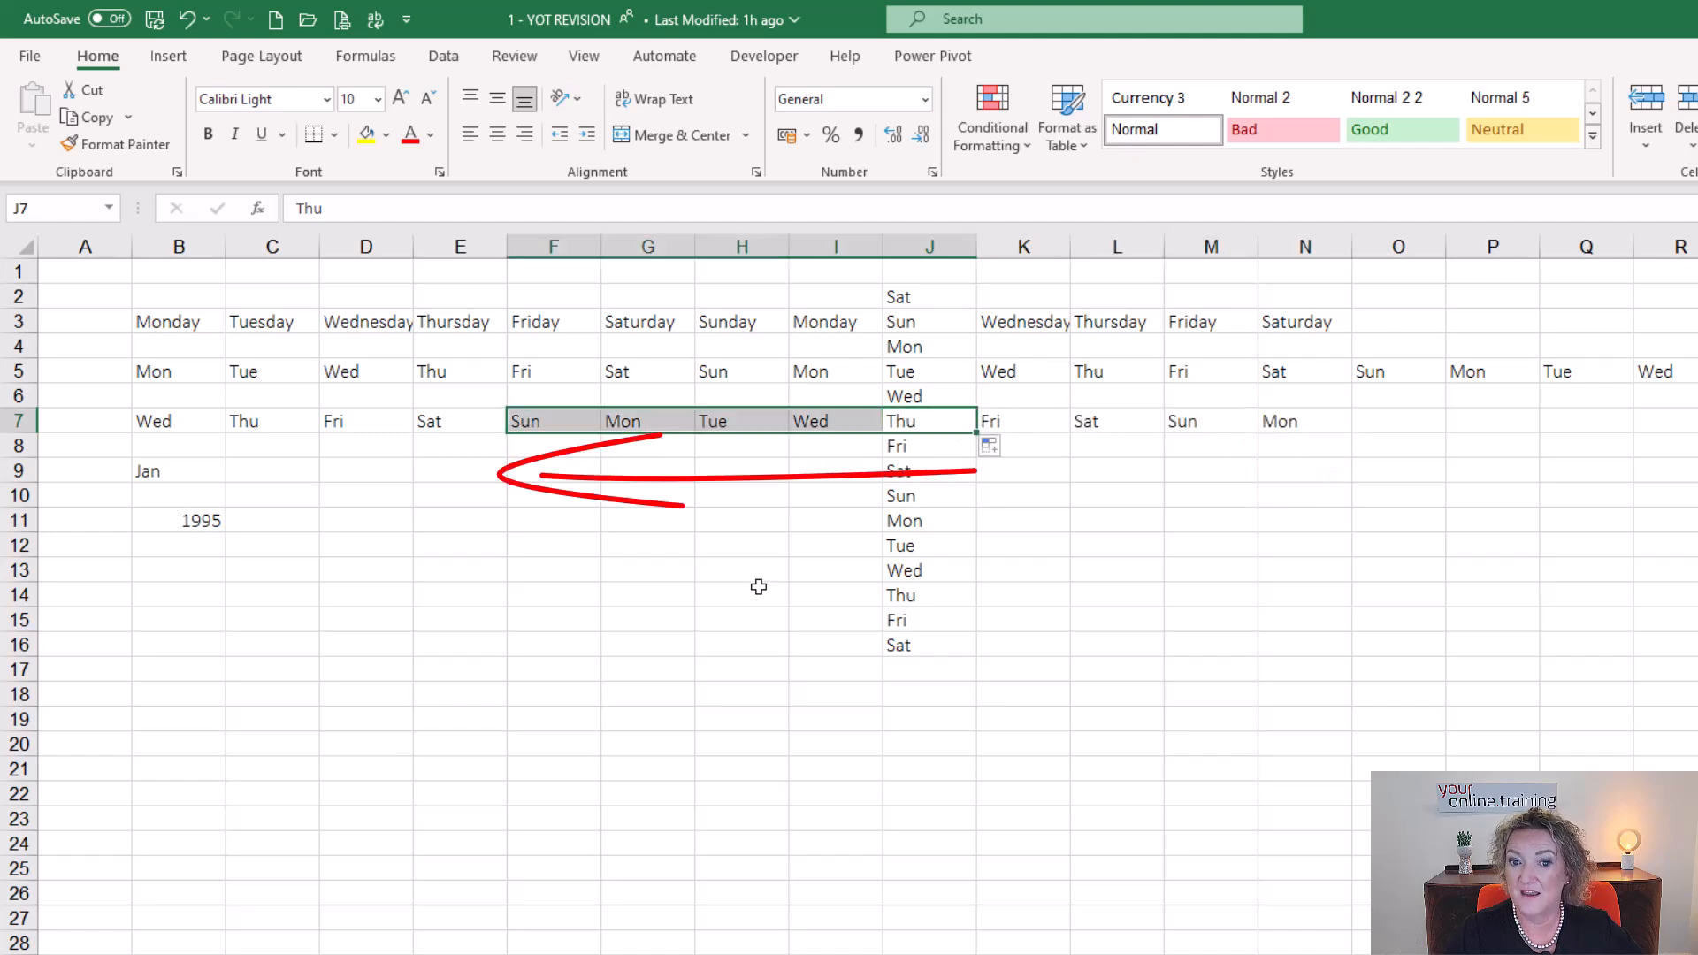
# Auto-fill the months from Jan in B9 across to M9, and clear the weekday names in J10:J18.
pyautogui.click(155, 469)
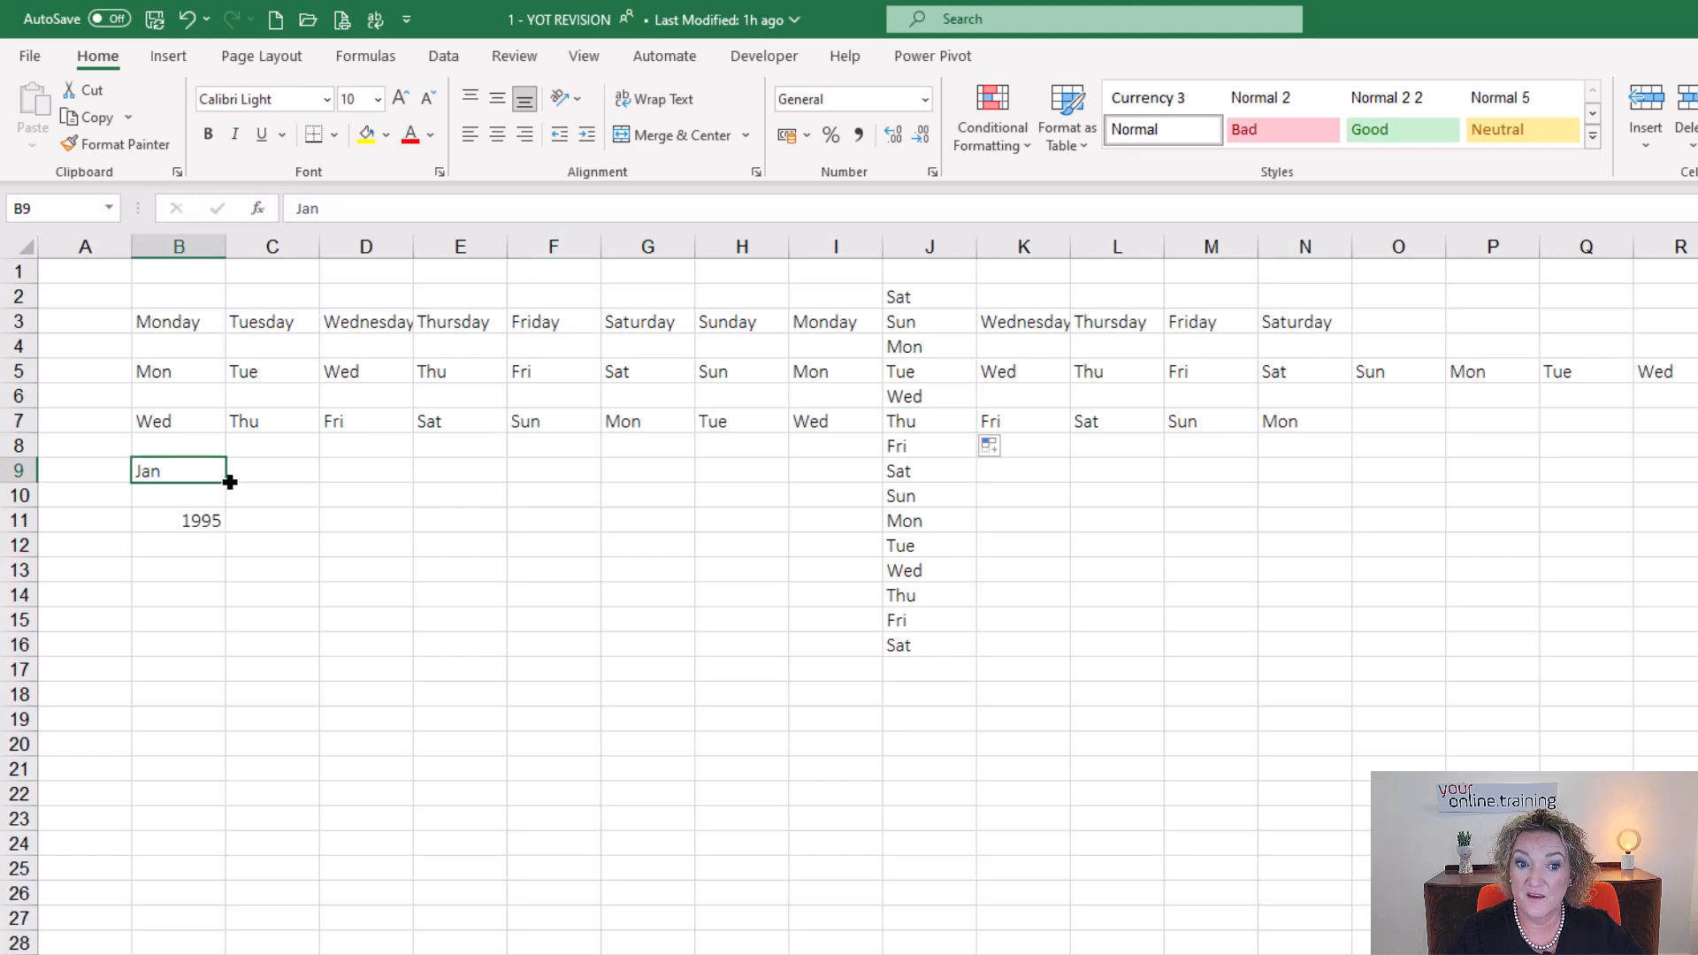
pyautogui.moveTo(228, 482); pyautogui.dragTo(1265, 495)
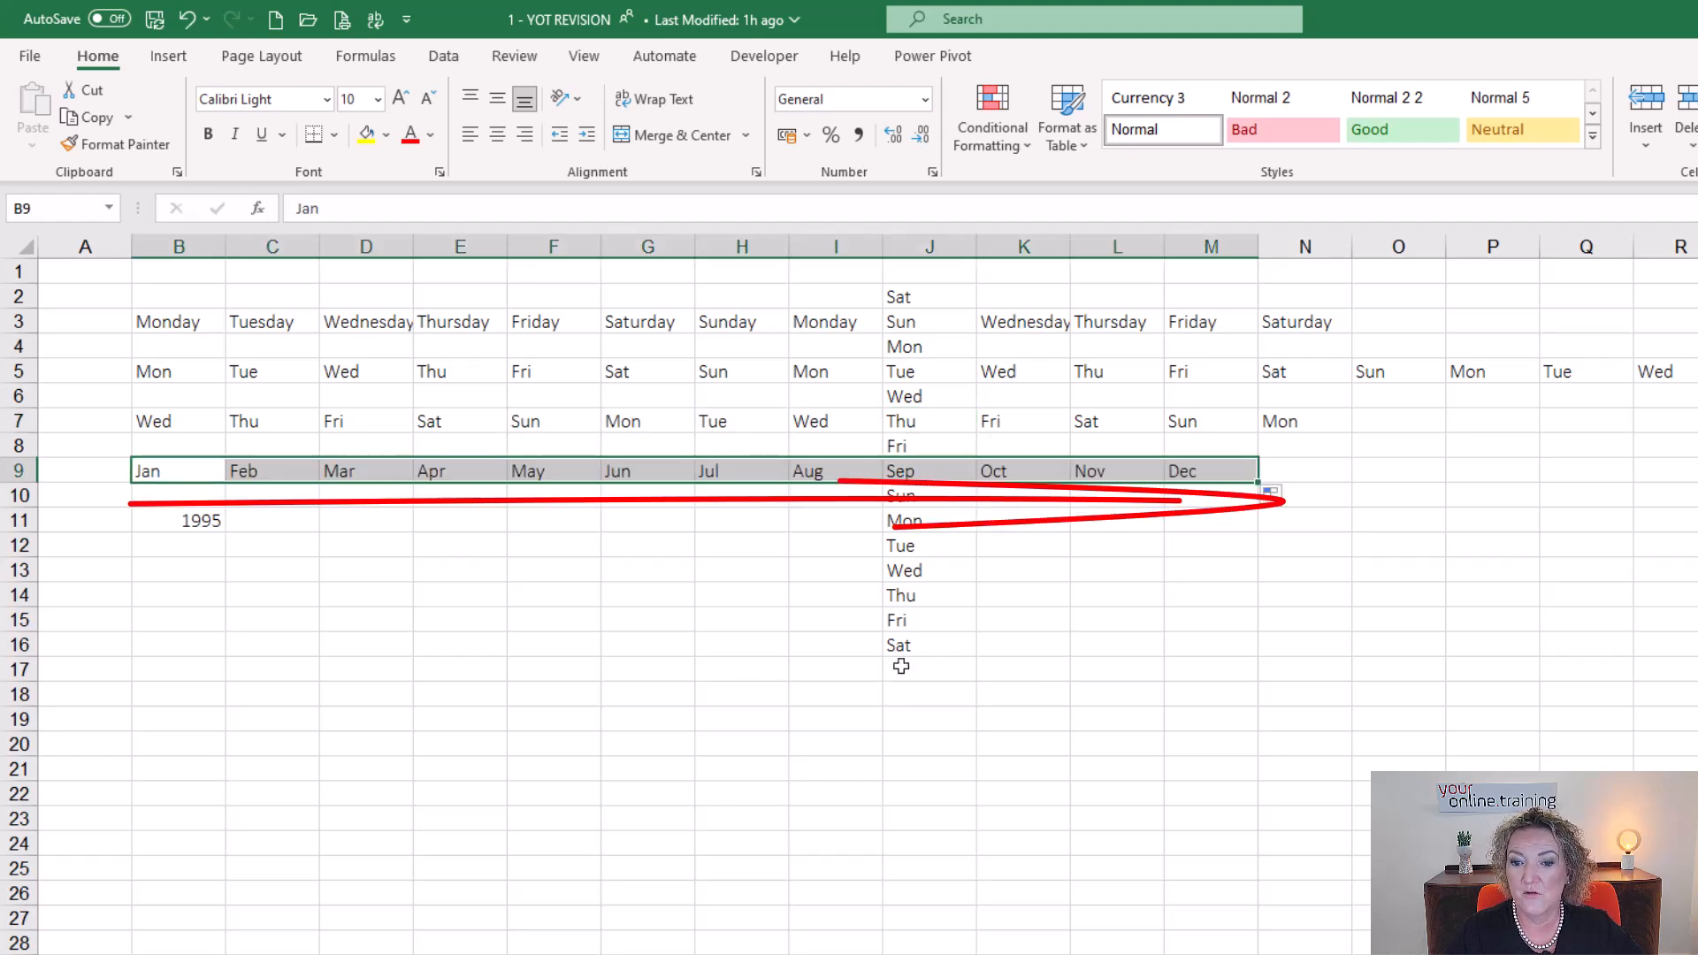
pyautogui.moveTo(898, 497); pyautogui.dragTo(902, 685)
pyautogui.press('Delete')
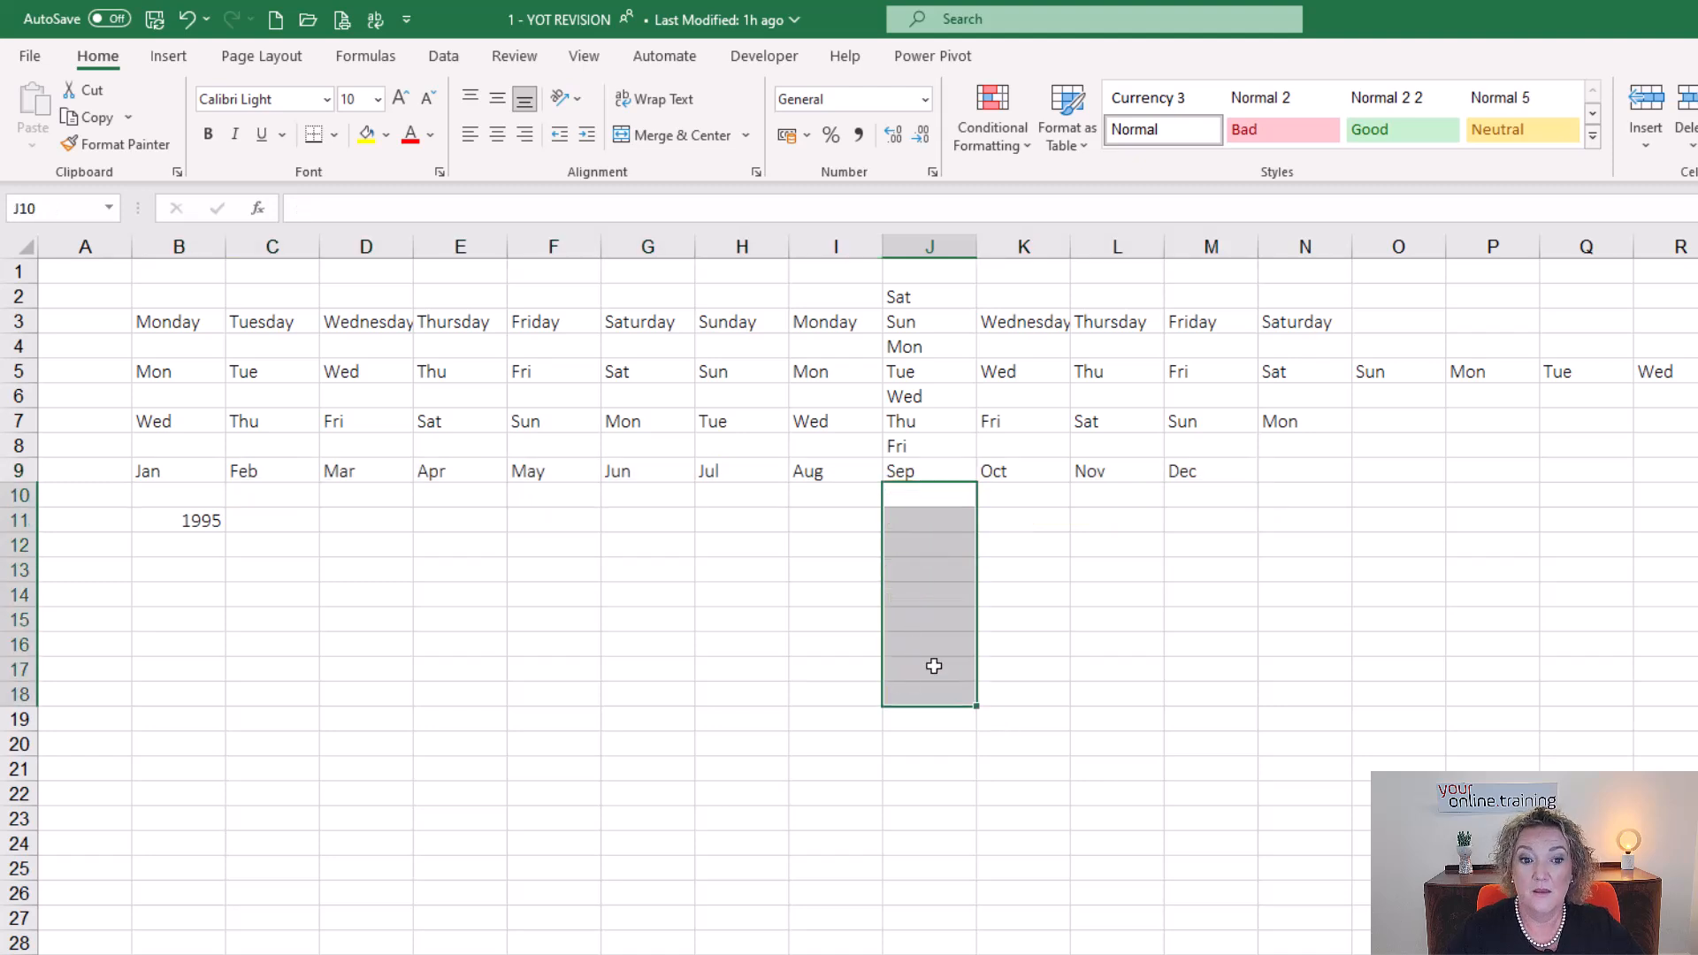
pyautogui.click(270, 595)
# Try to auto-fill a year series from the single value 1995 in B11 down to B23.
pyautogui.click(181, 521)
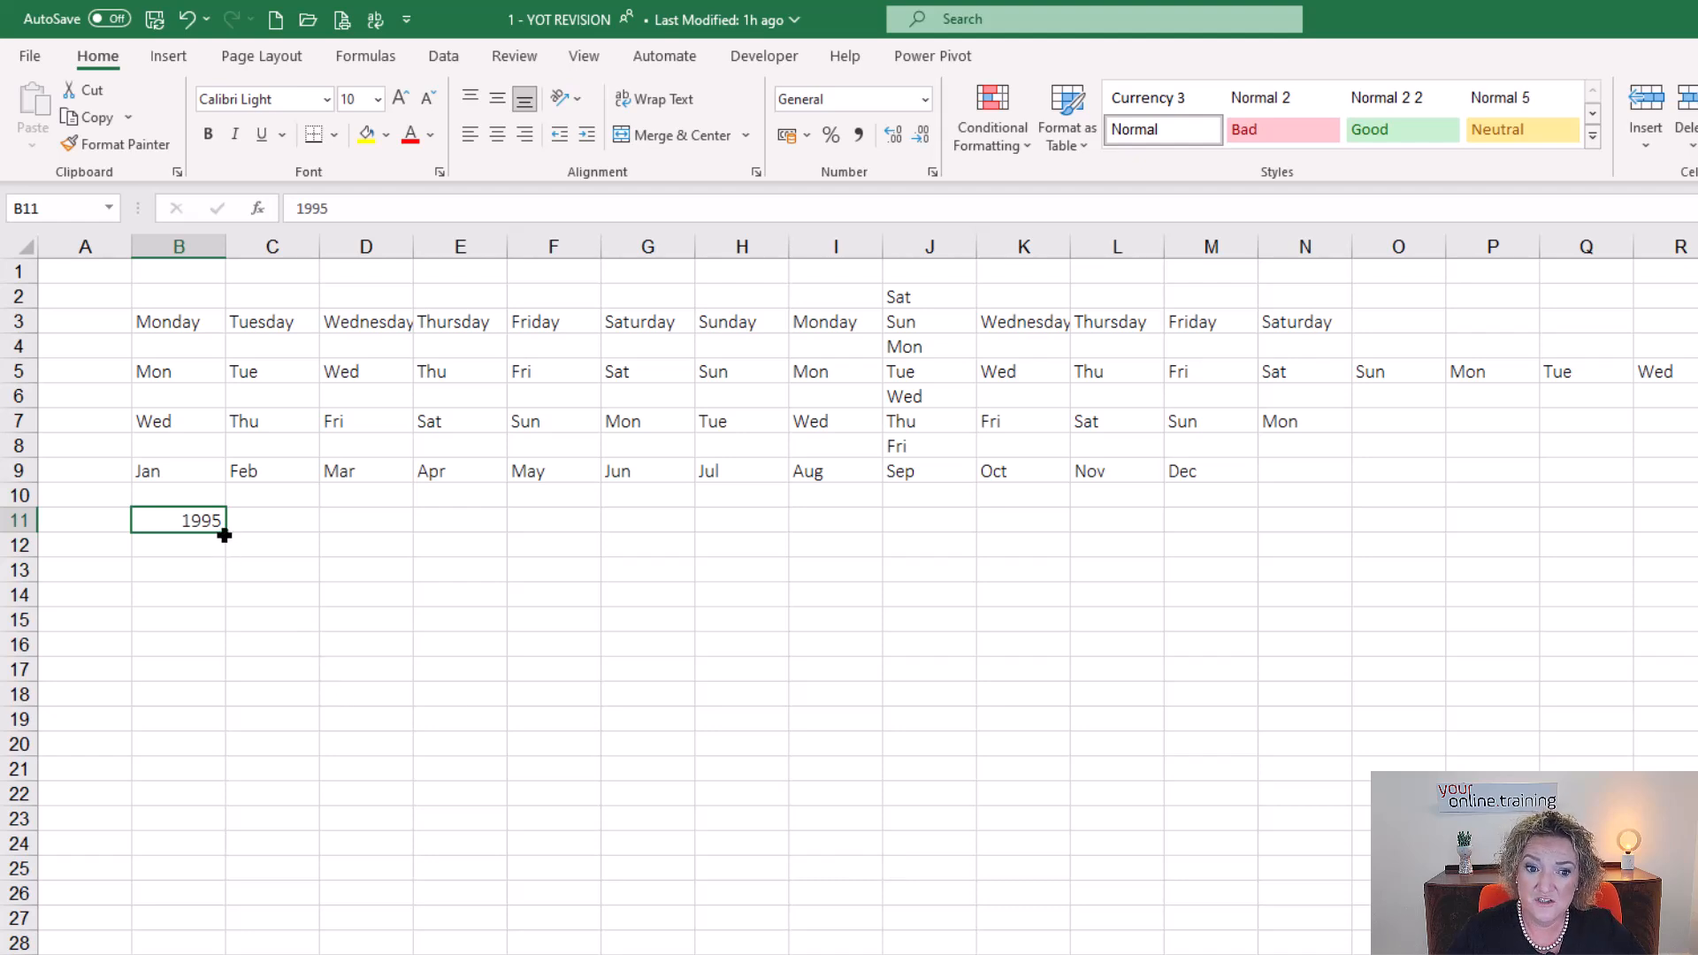
pyautogui.moveTo(223, 536); pyautogui.dragTo(231, 826)
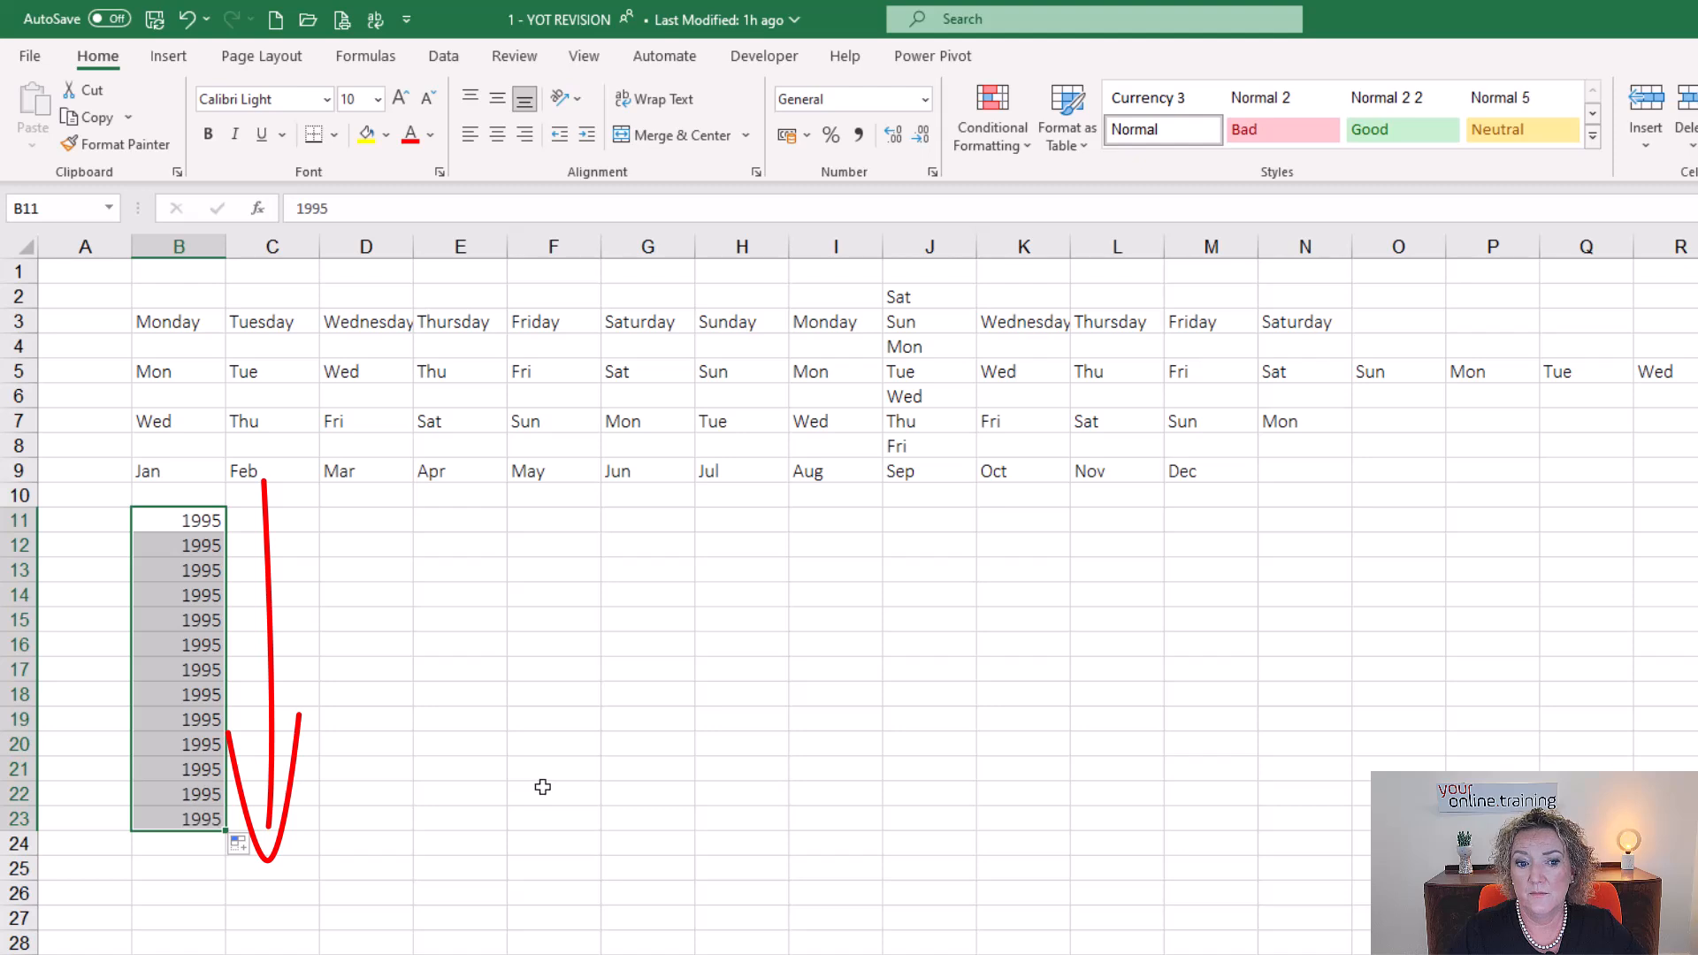
pyautogui.moveTo(542, 786); pyautogui.dragTo(542, 773)
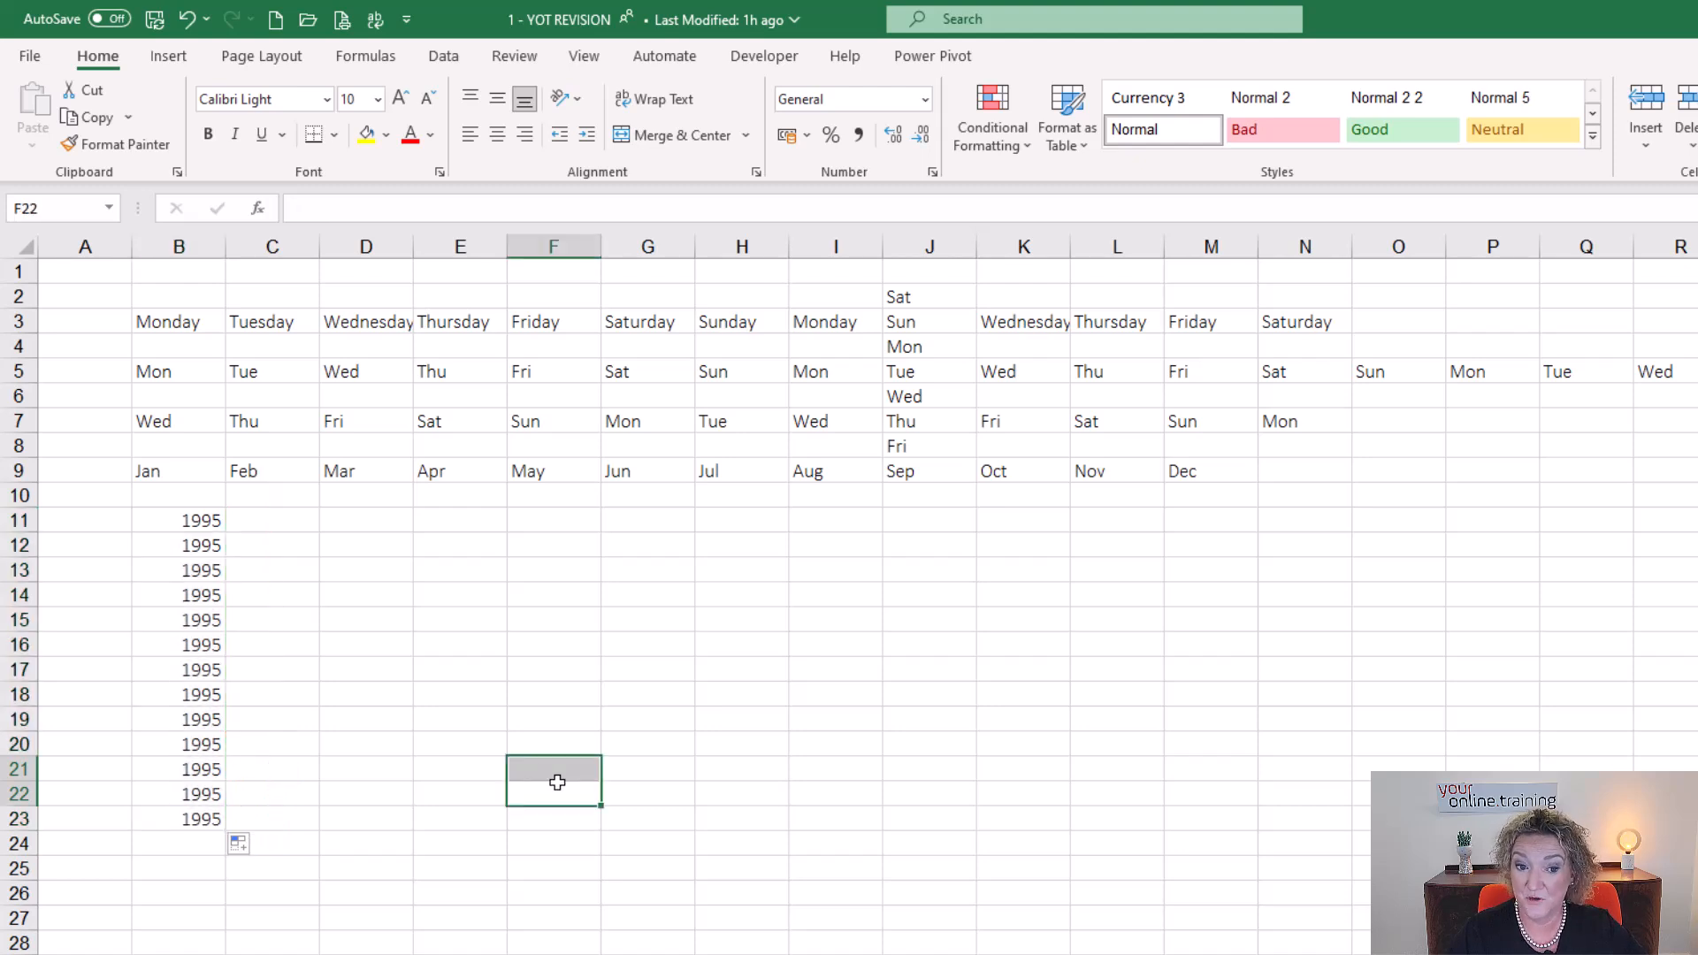
# Clear the year values from the range B11:B25.
pyautogui.click(191, 522)
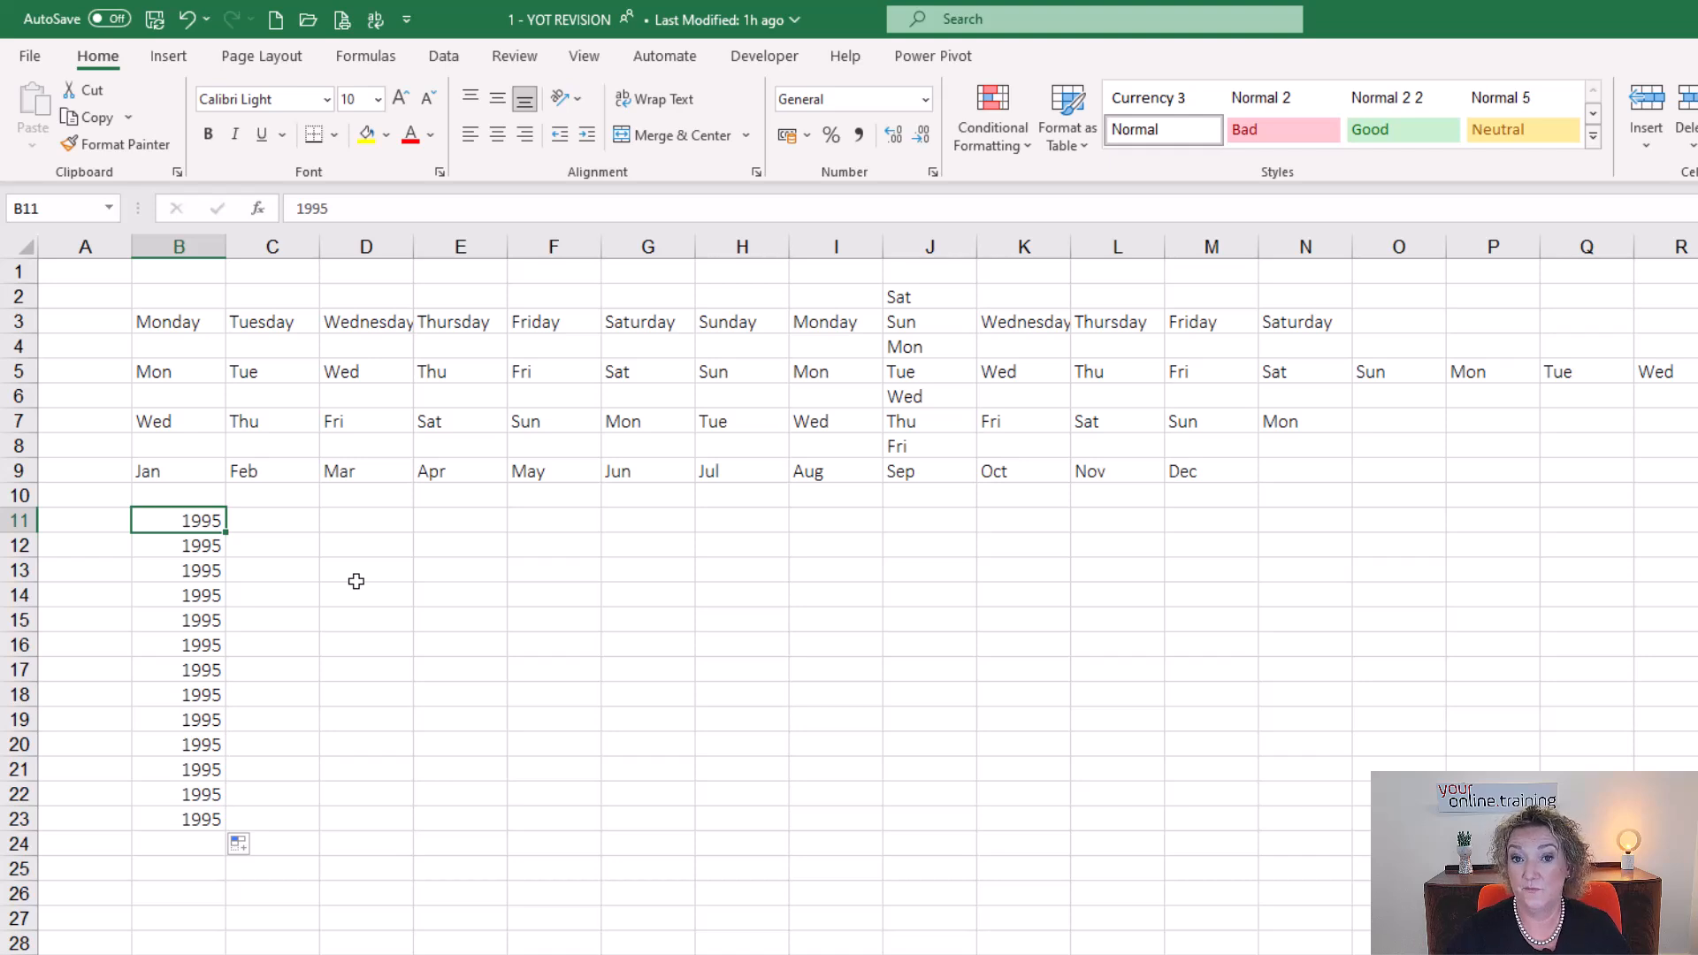
pyautogui.keyDown('shift'); pyautogui.click(143, 858); pyautogui.keyUp('shift')
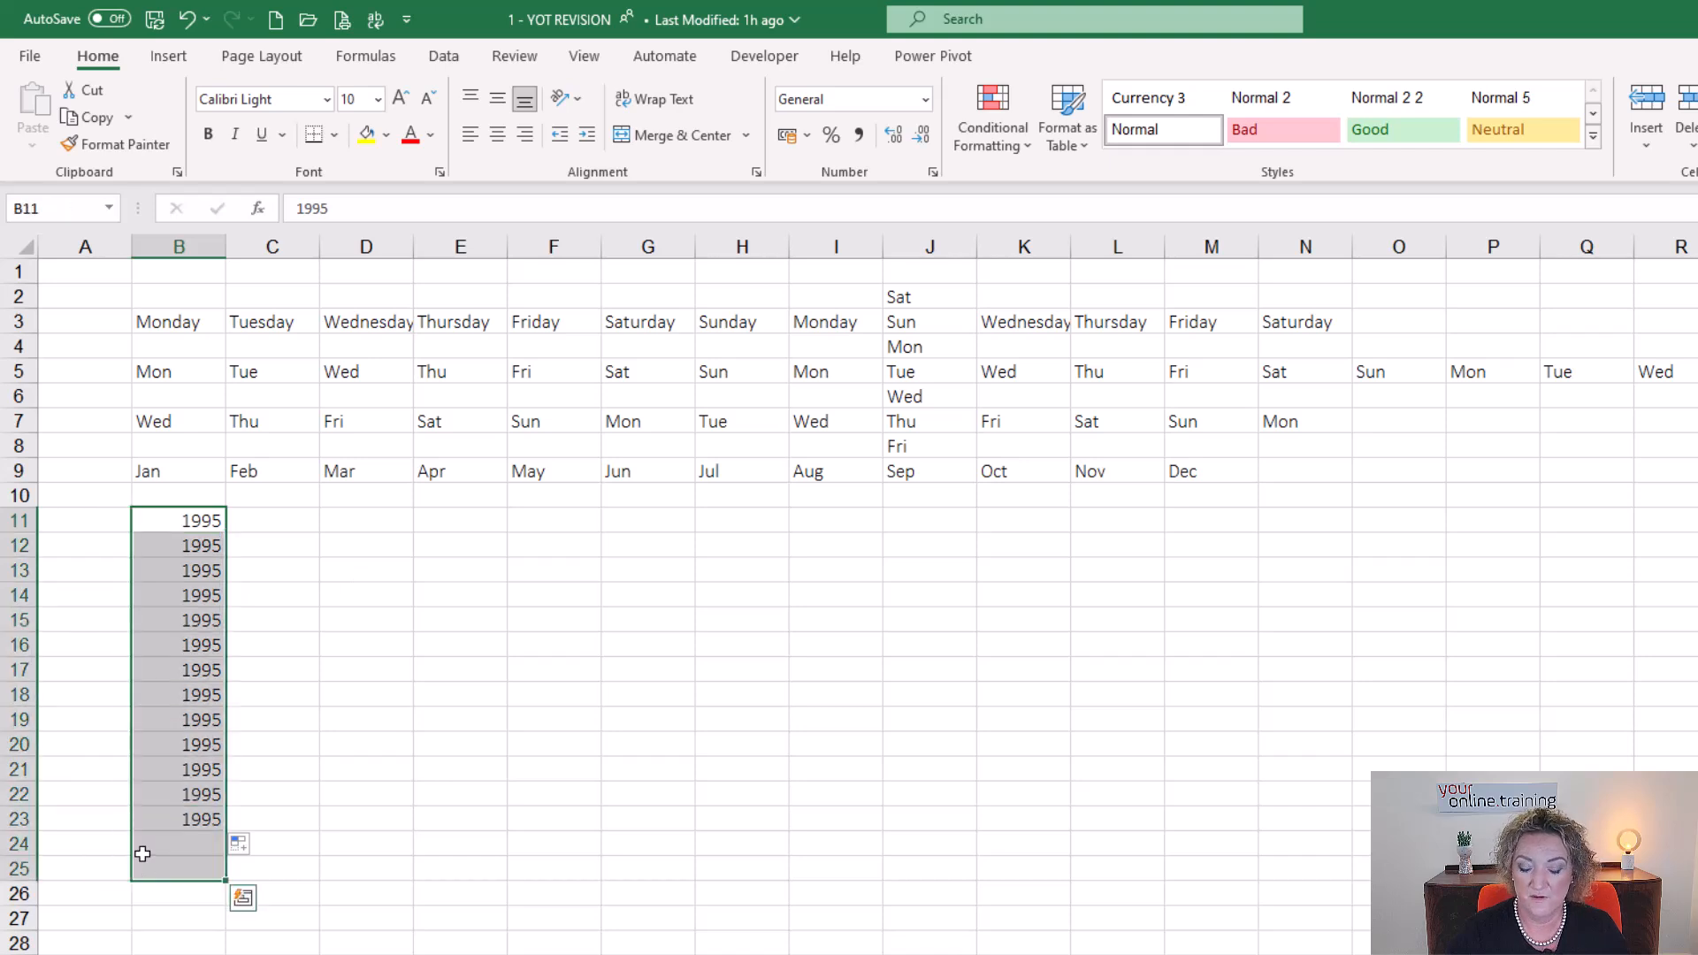
pyautogui.press('Delete')
pyautogui.click(383, 549)
# Enter 1995 in B11 and 1996 in B12, and auto-fill the year series from both cells down to B28.
pyautogui.click(163, 523)
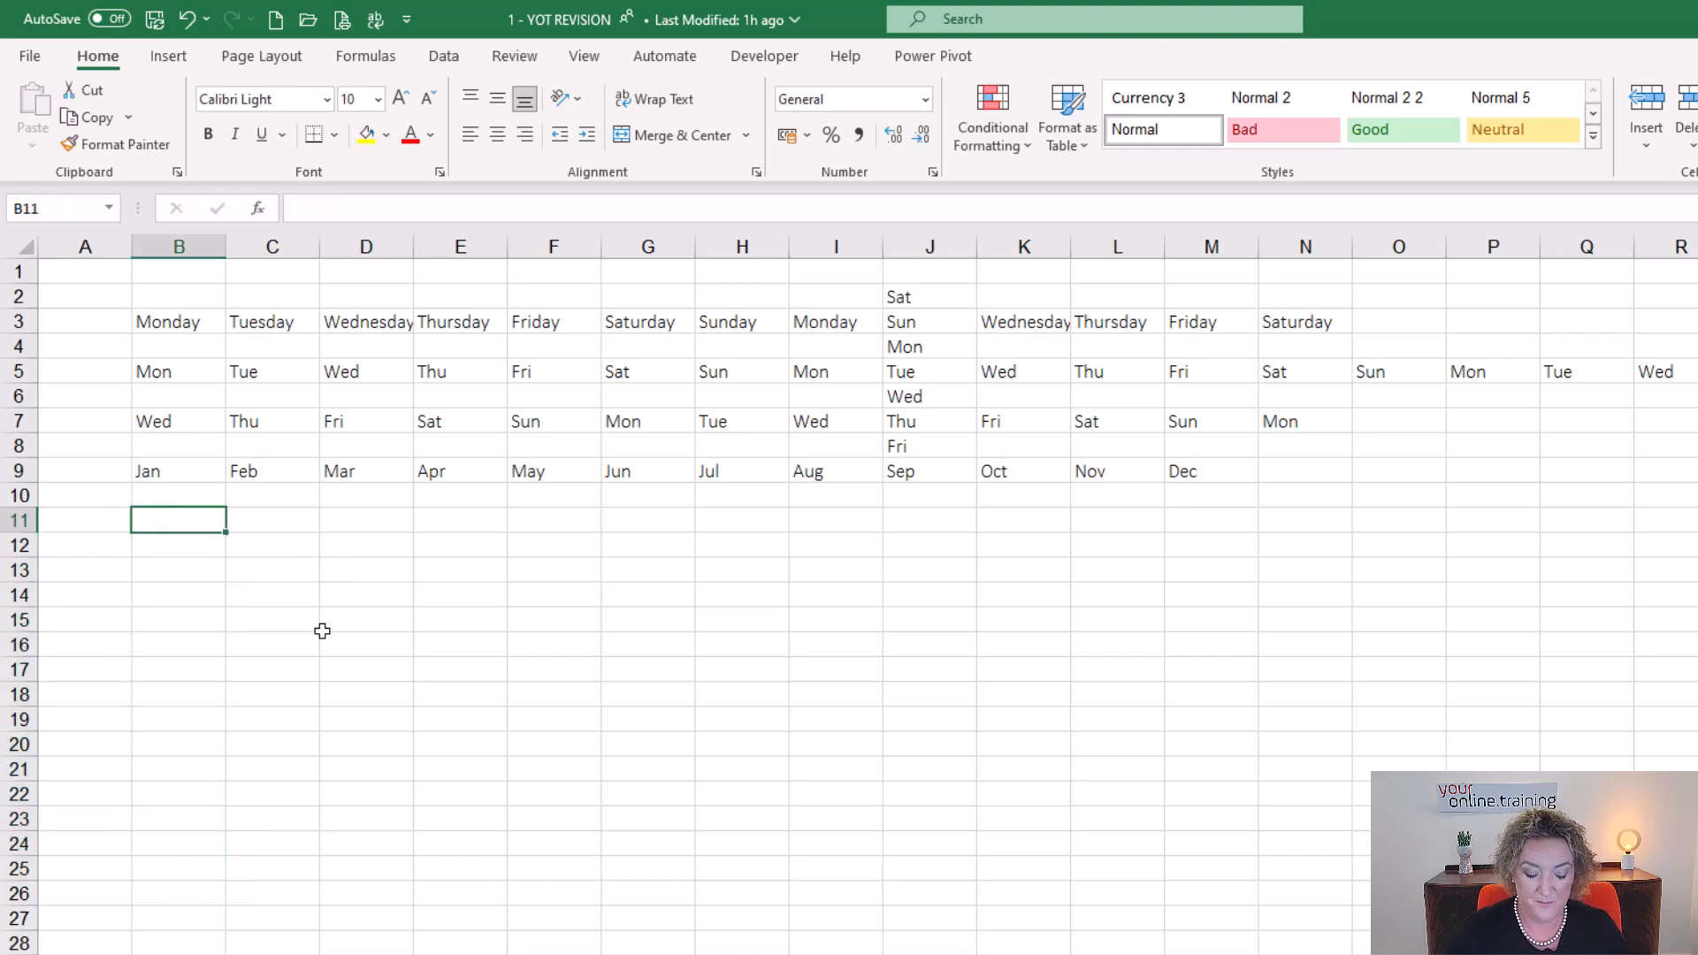
pyautogui.write('1995')
pyautogui.press('Return')
pyautogui.write('19')
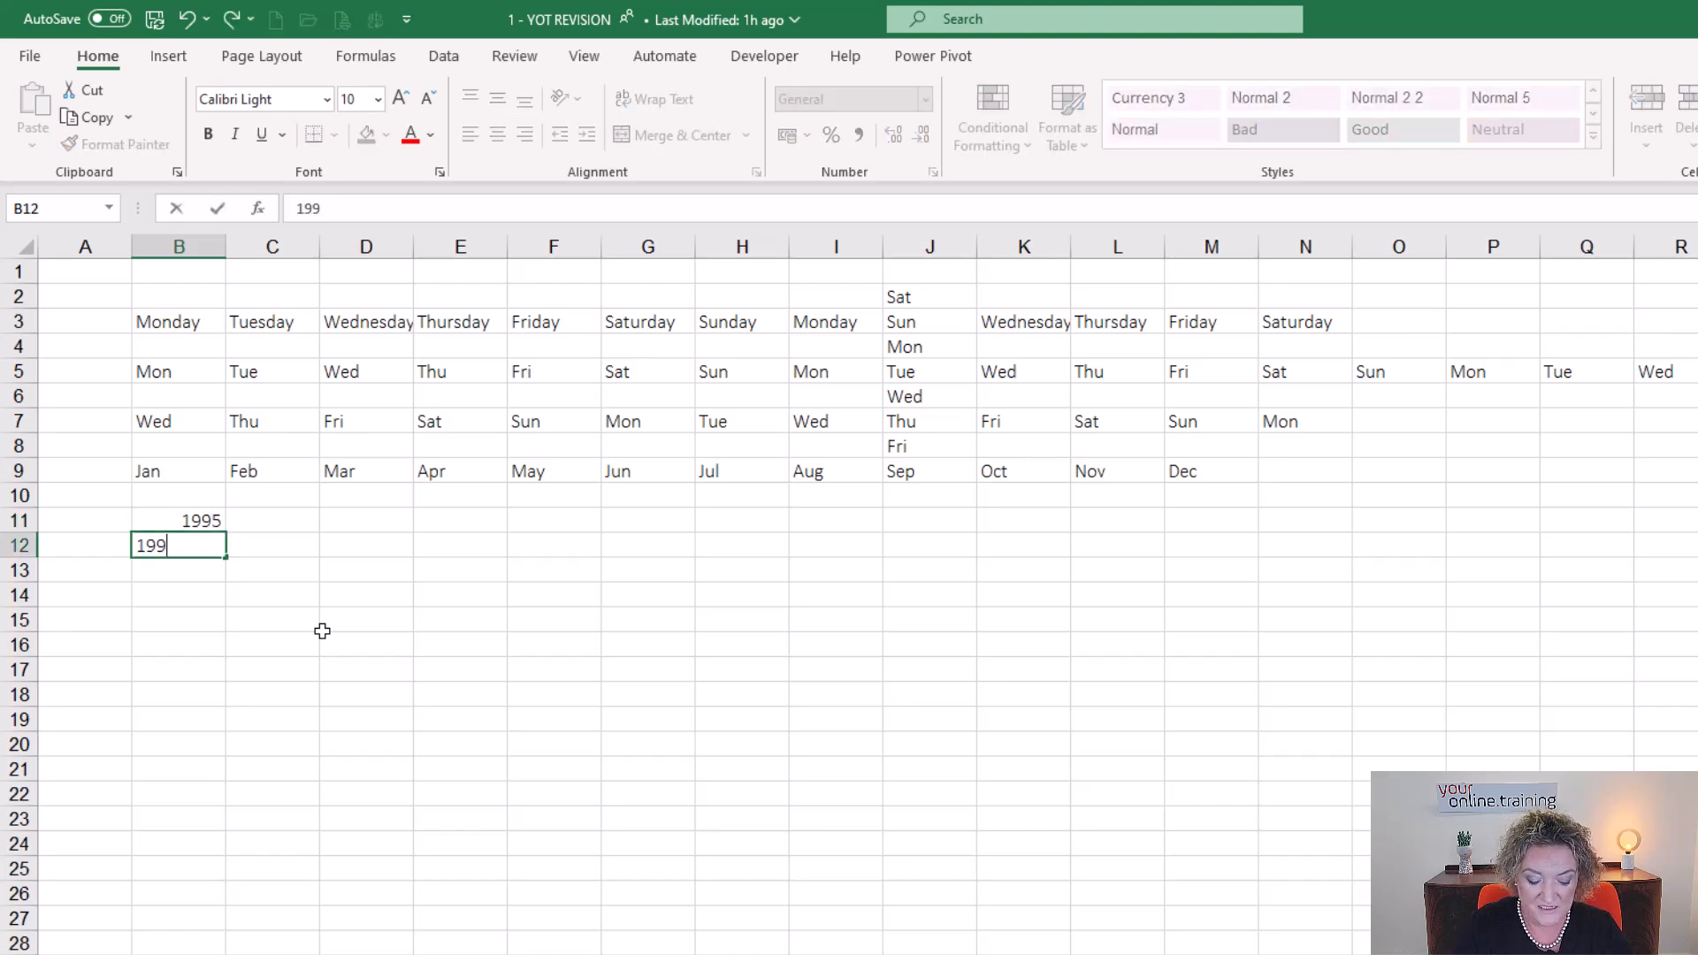
pyautogui.press('Return')
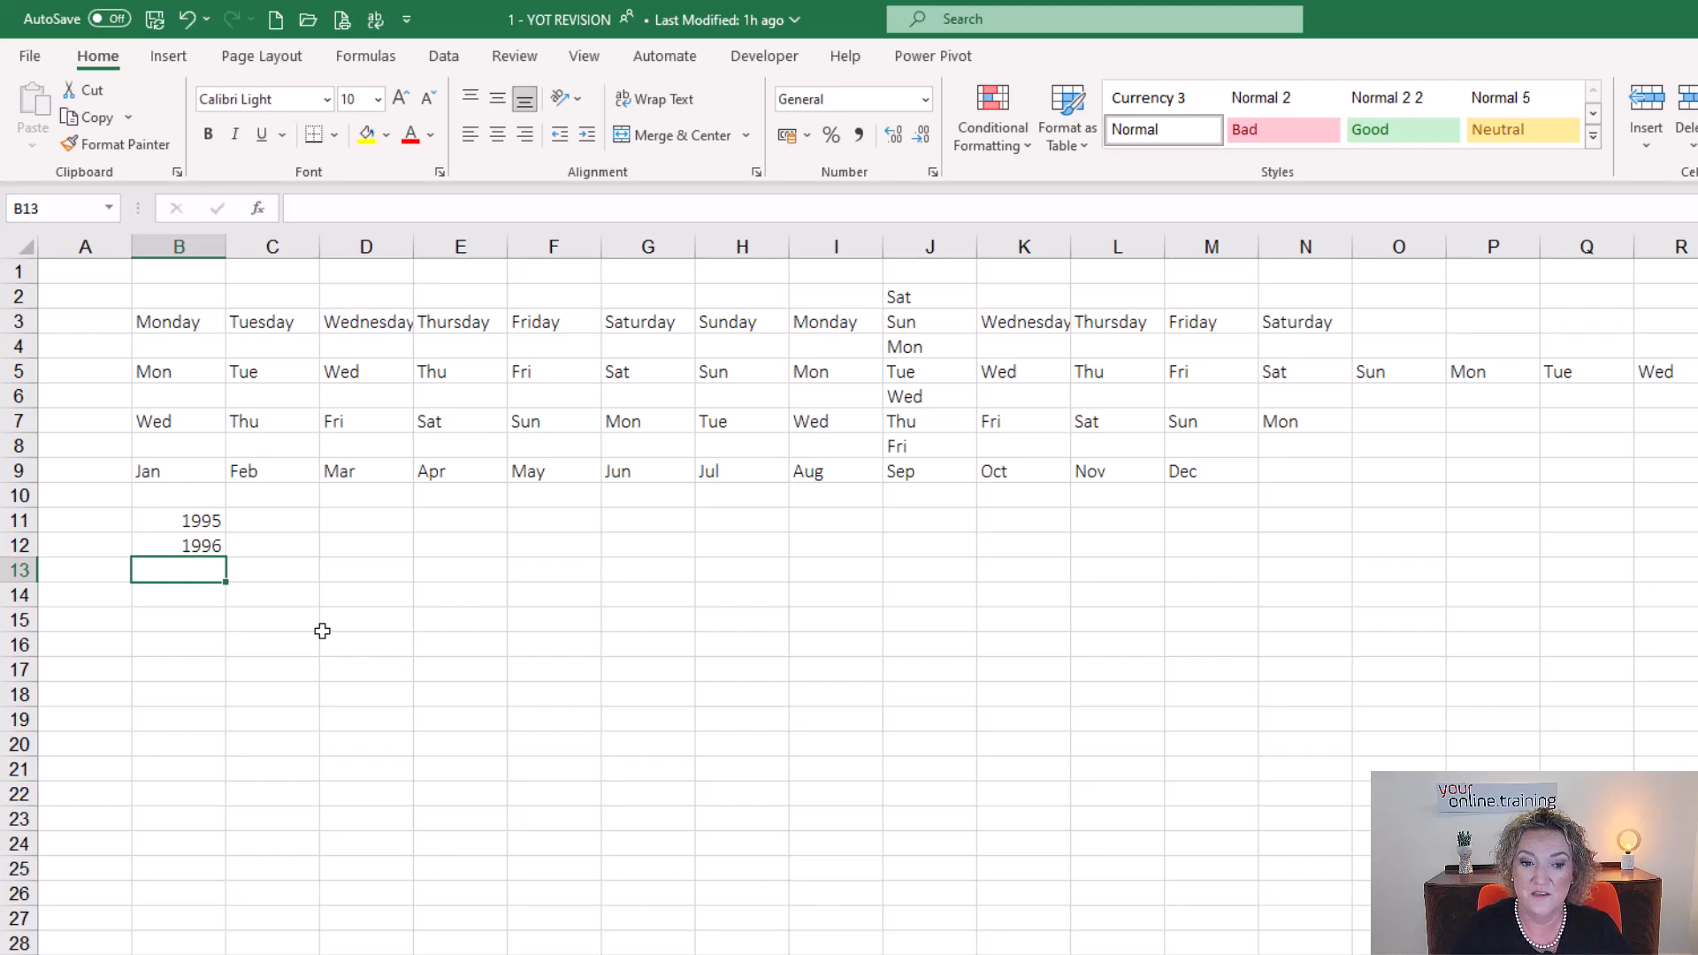
pyautogui.moveTo(183, 528); pyautogui.dragTo(177, 544)
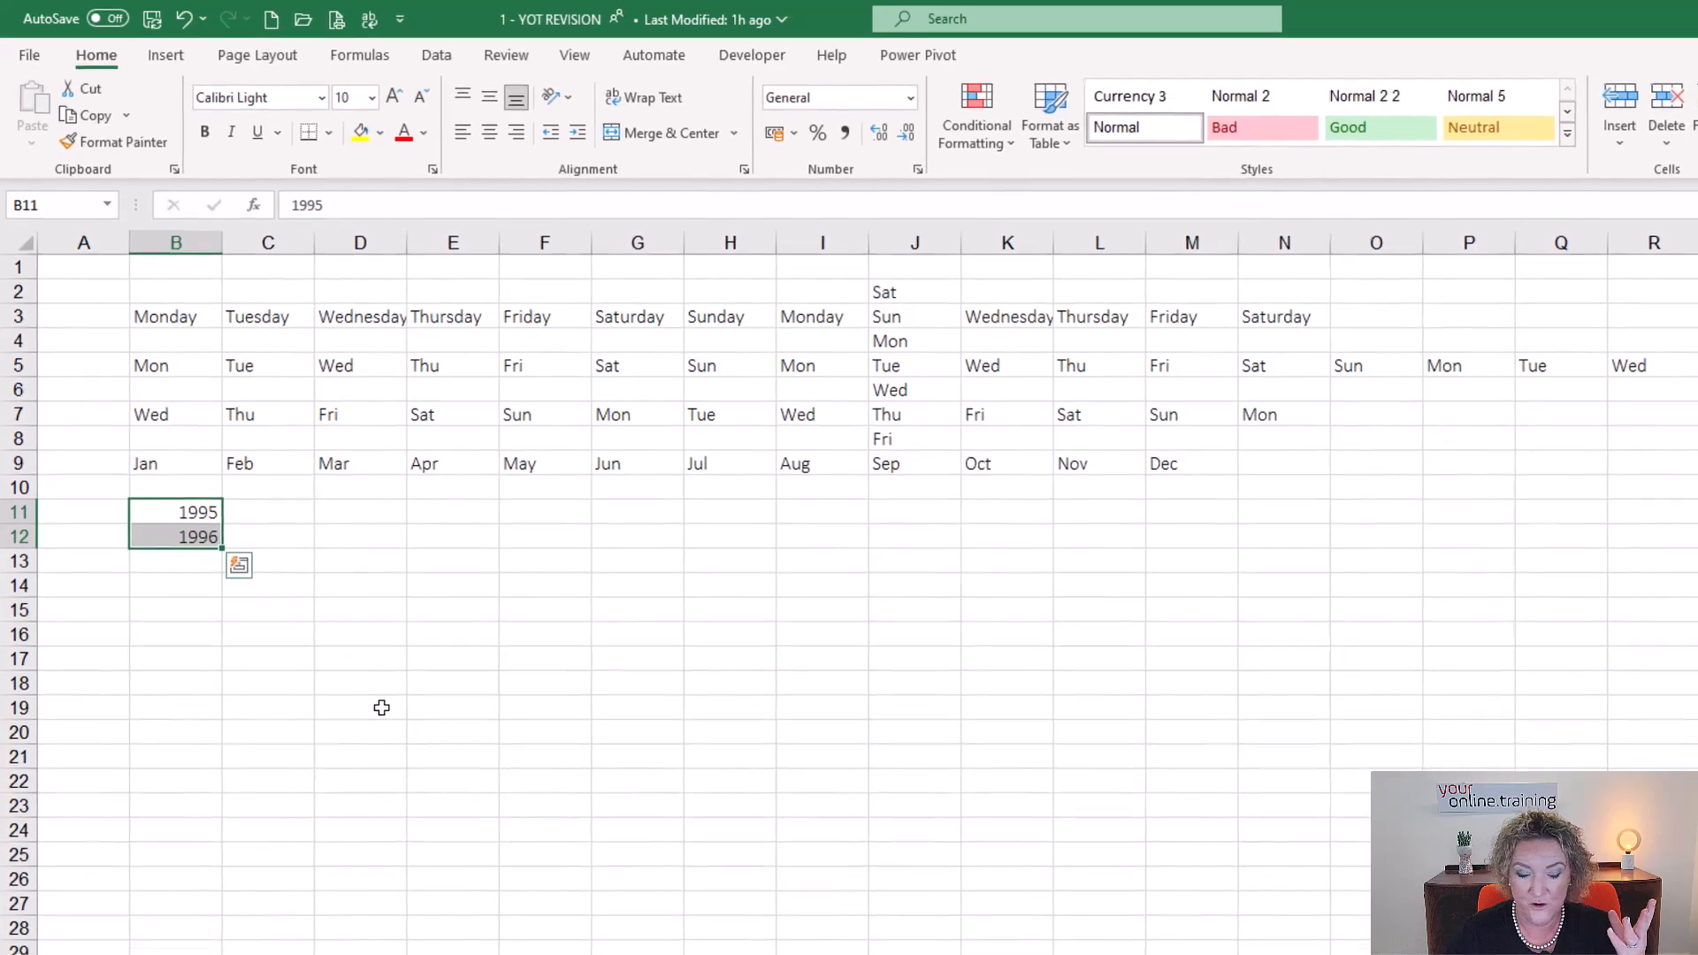
pyautogui.moveTo(221, 543)
pyautogui.mouseDown()
pyautogui.moveTo(204, 832)
pyautogui.moveTo(336, 954)
pyautogui.mouseUp()
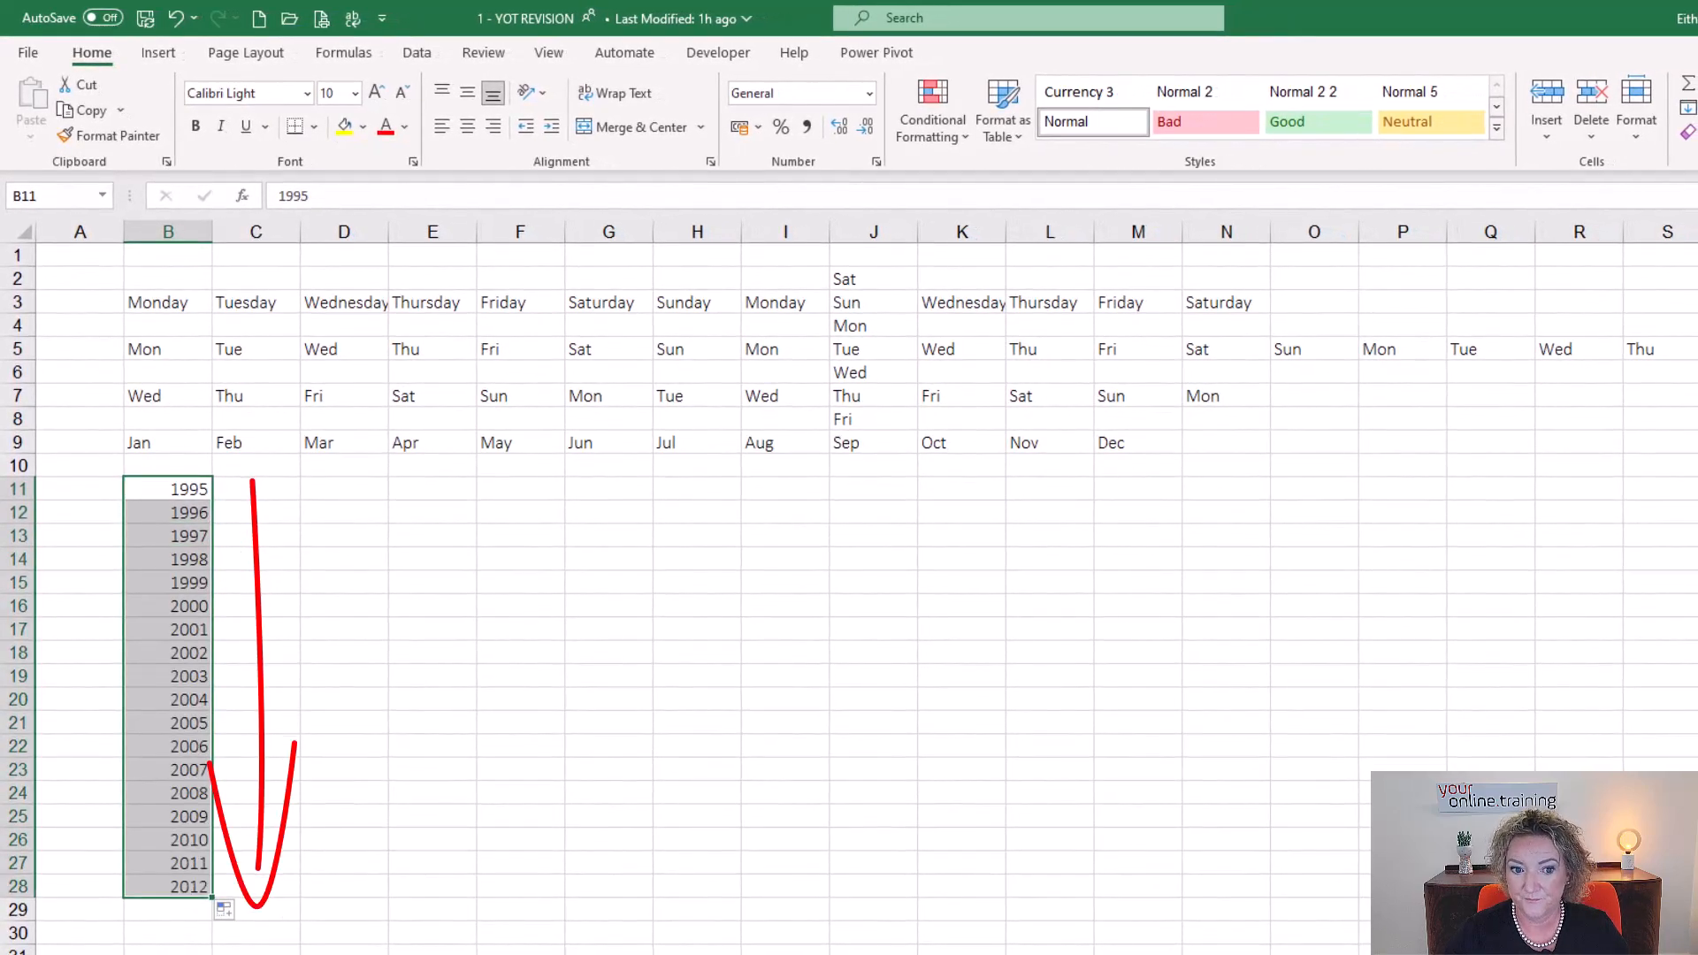
# Insert today's date, 12/06/2023, in D11 and auto-fill daily dates down to D28.
pyautogui.click(368, 496)
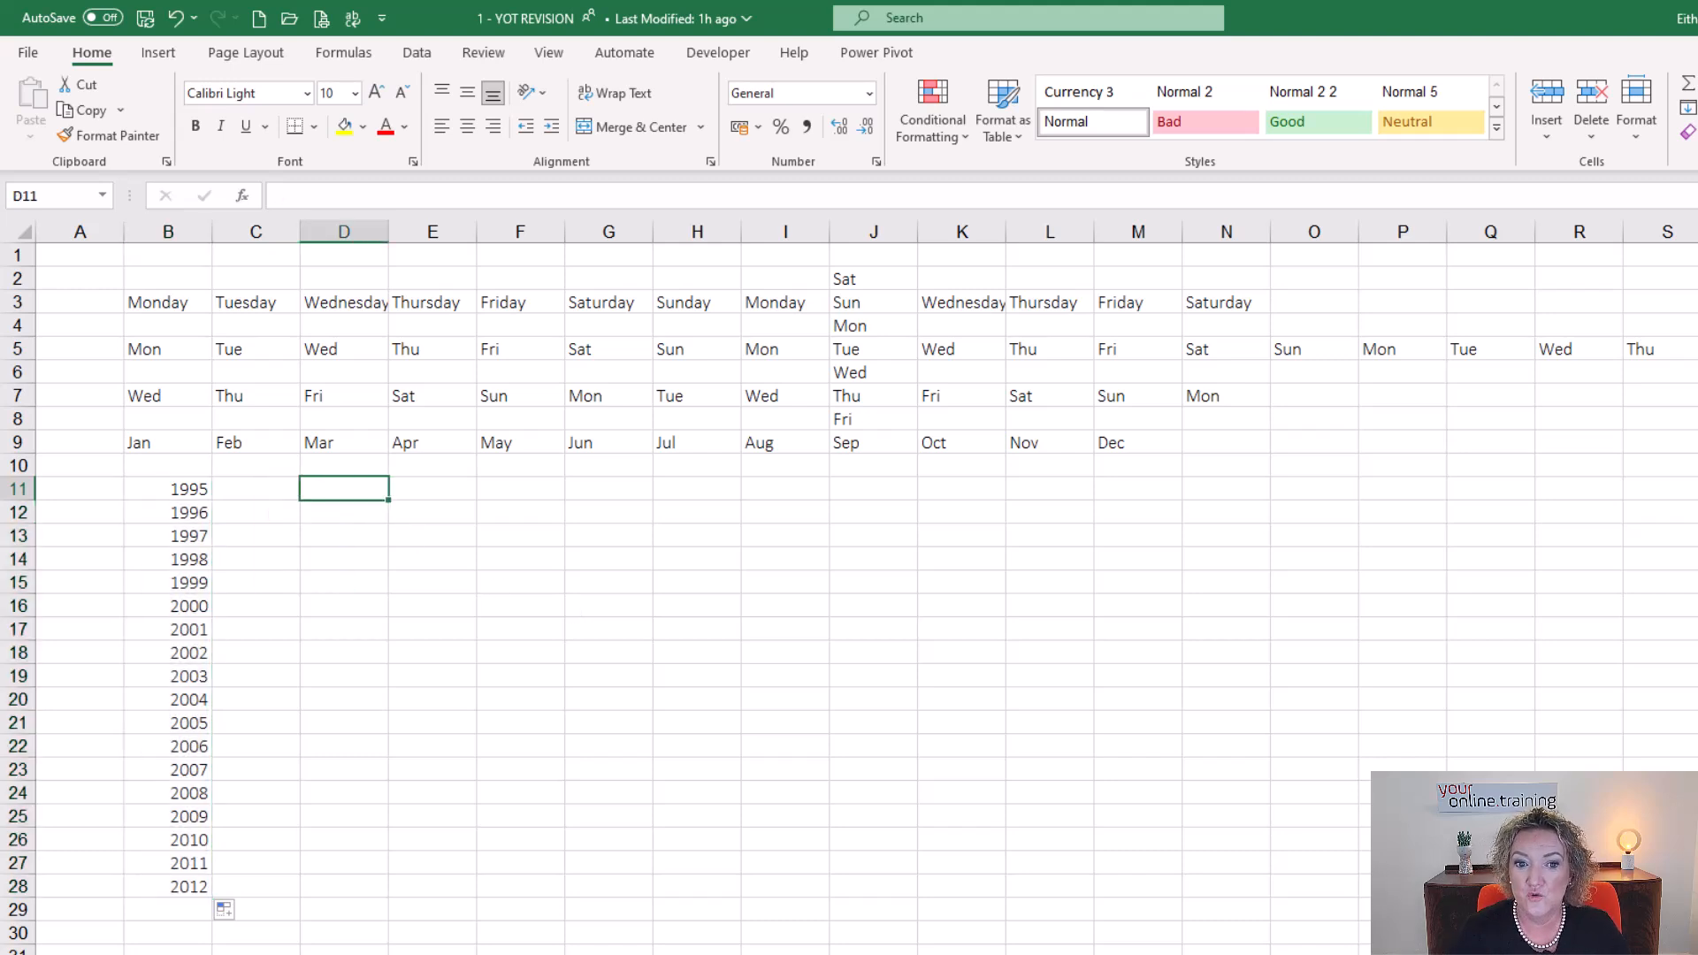
pyautogui.hotkey('ctrl', ';')
pyautogui.press('Return')
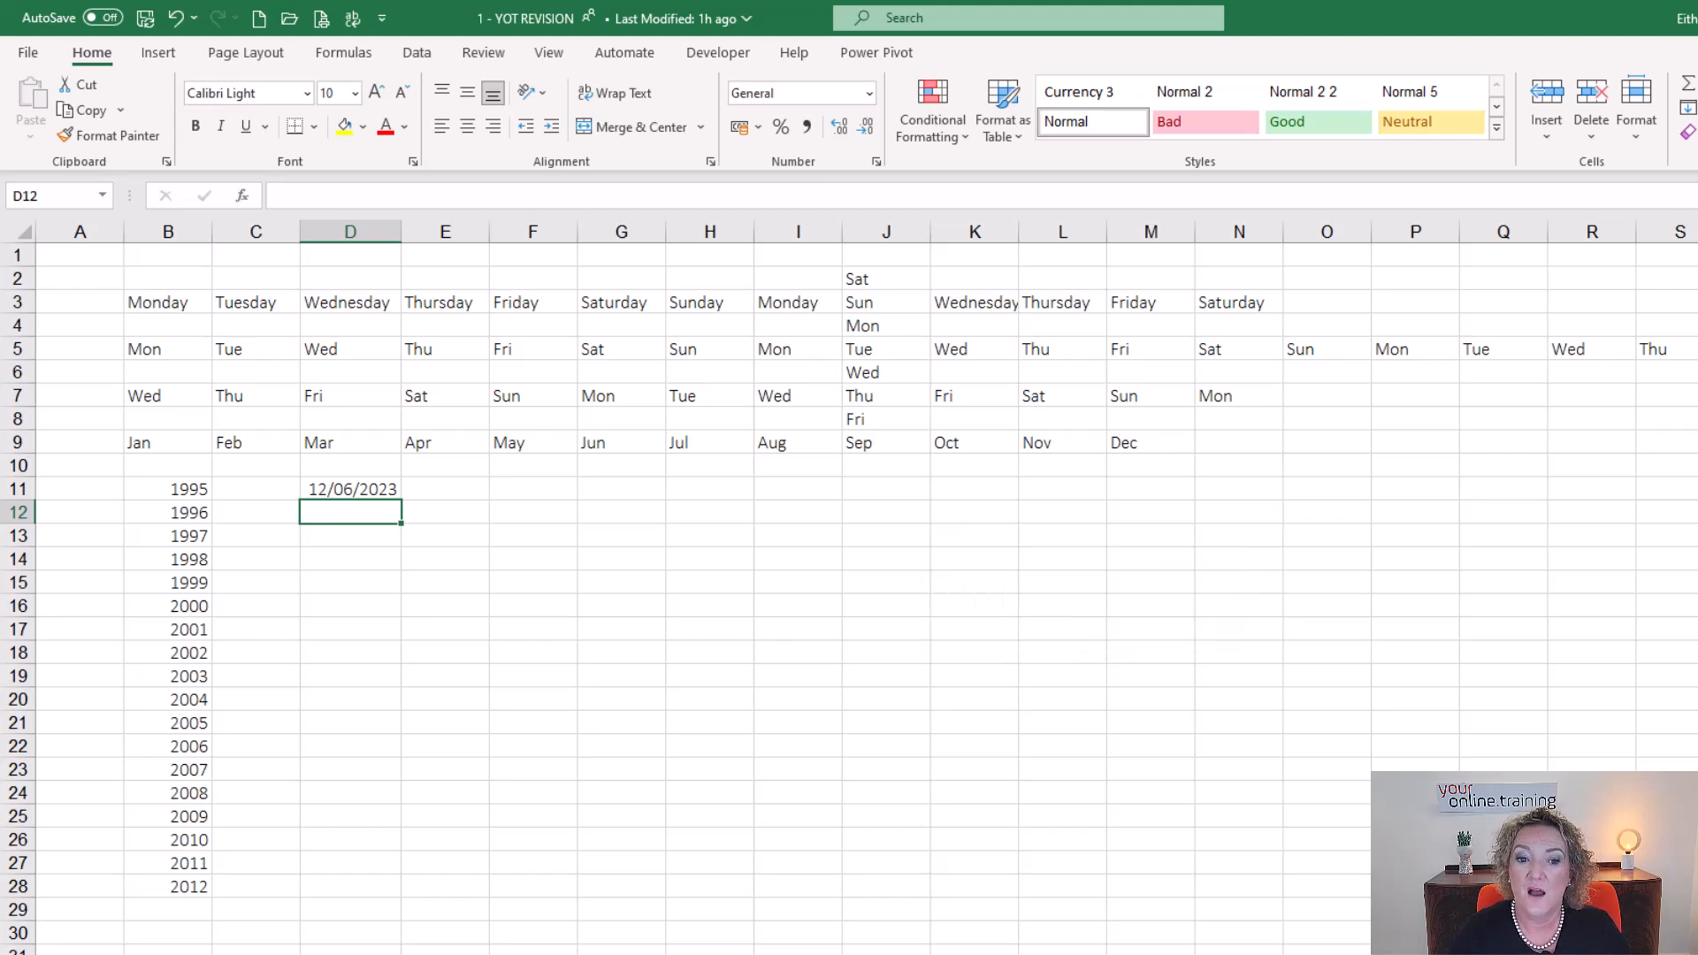
pyautogui.click(343, 492)
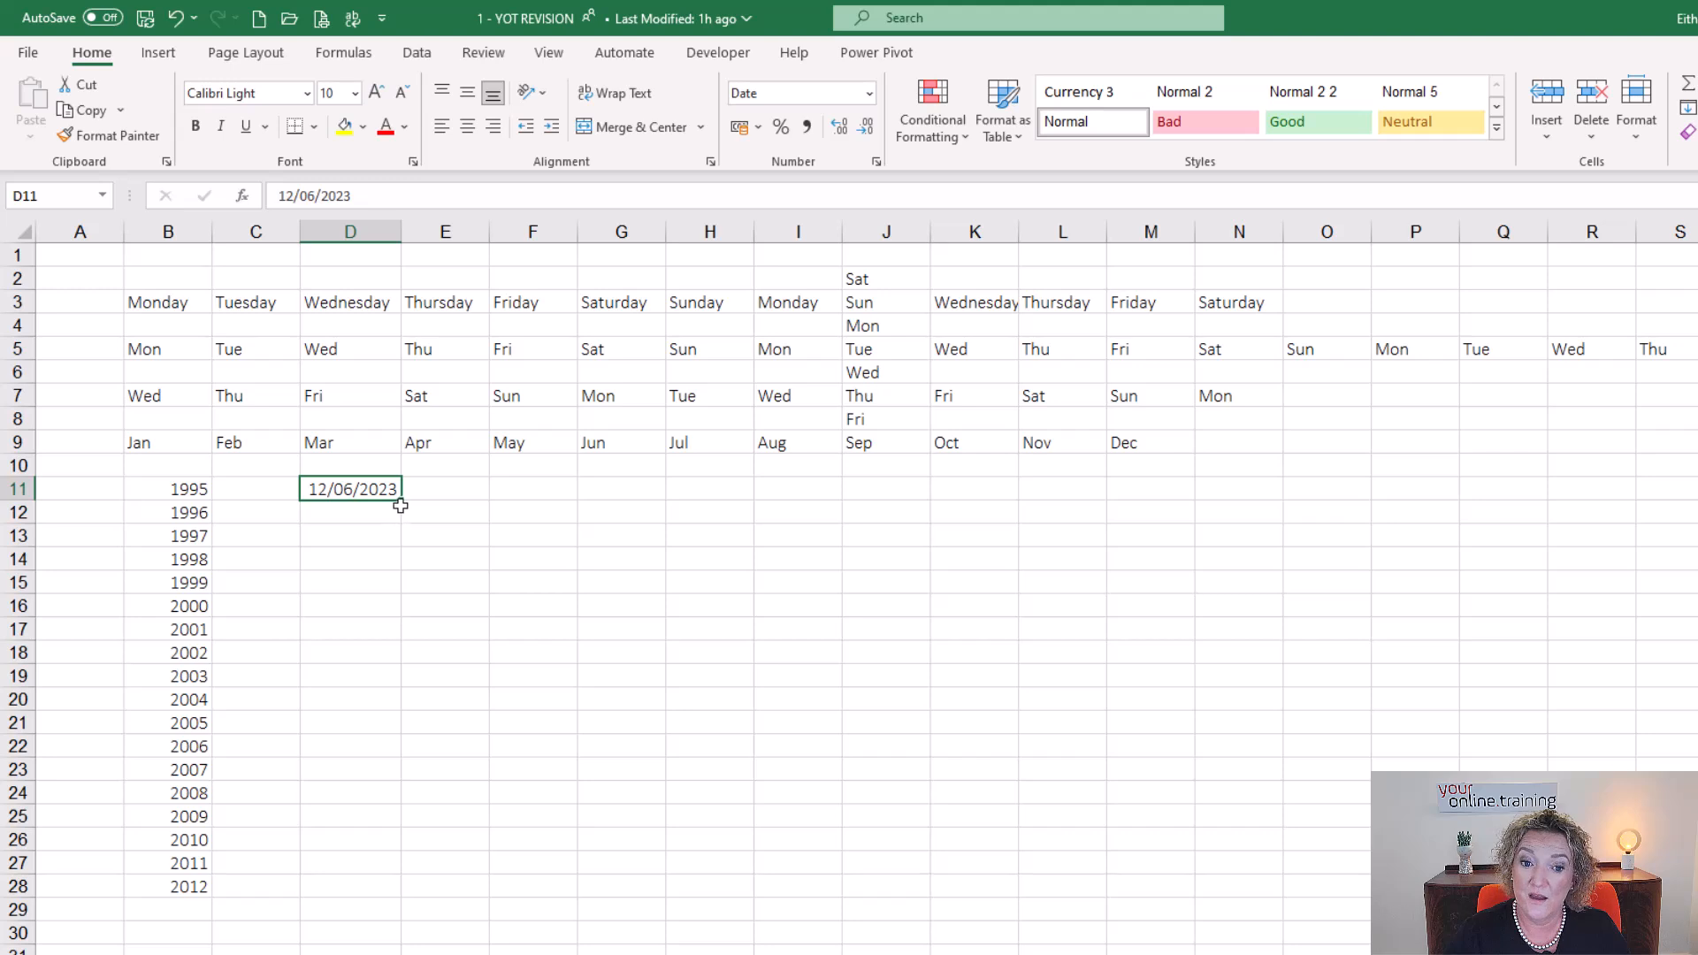
pyautogui.moveTo(406, 502); pyautogui.dragTo(406, 894)
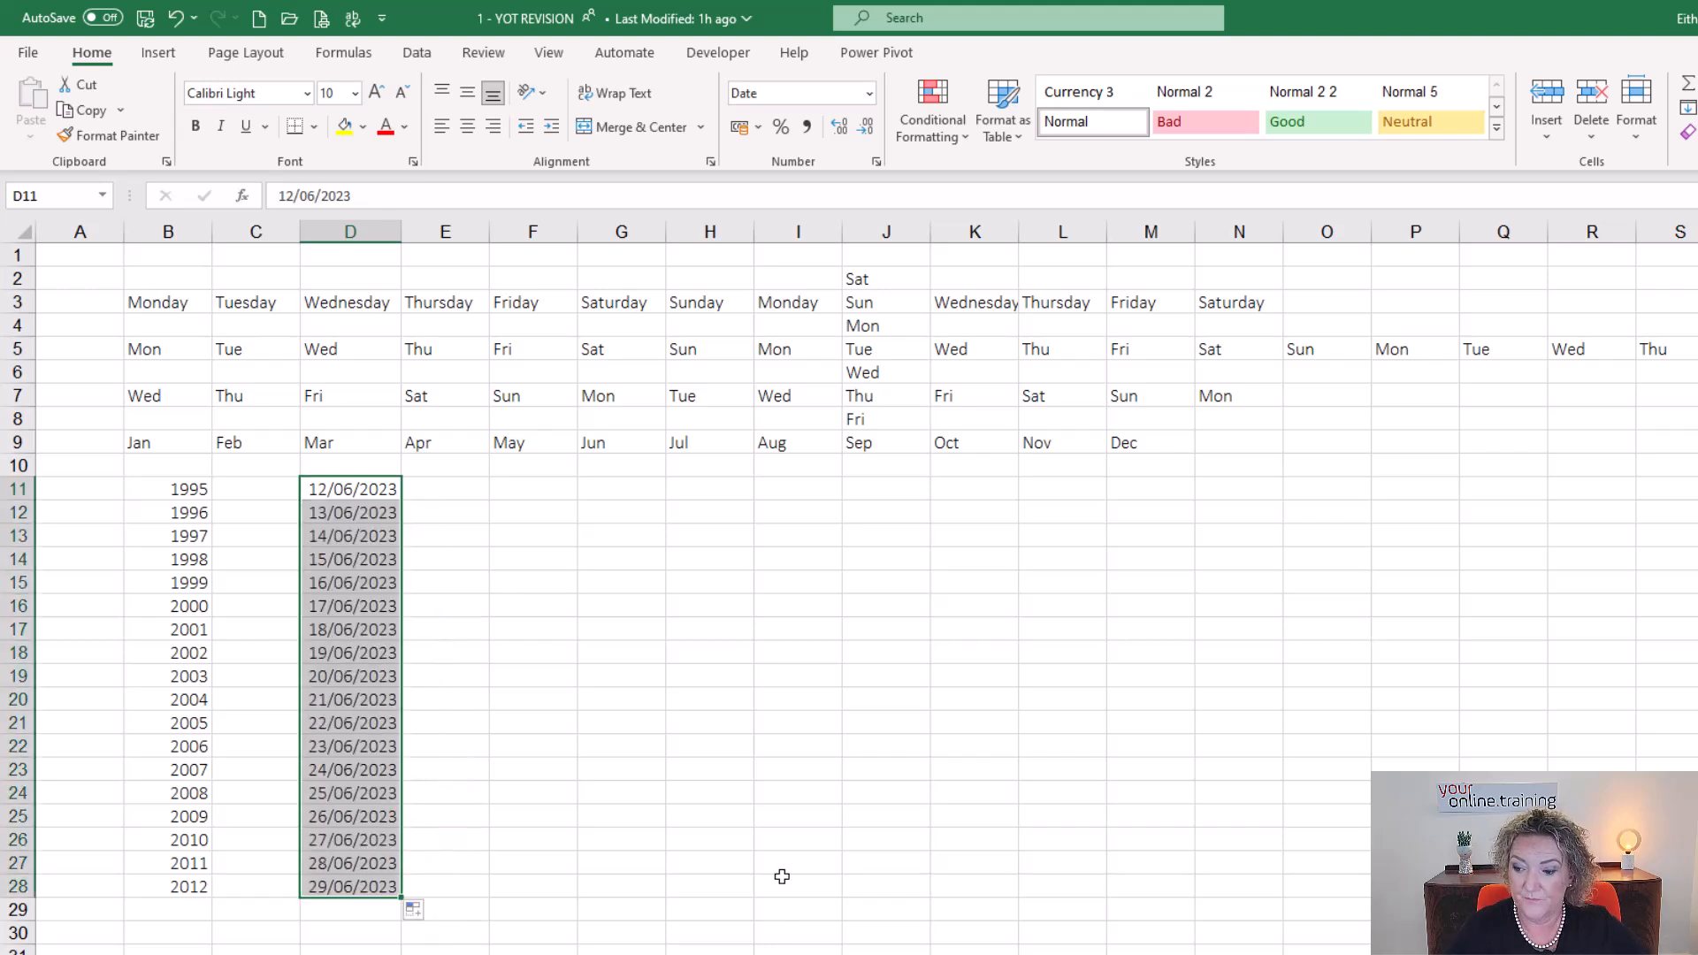
# Insert today's date, 12/06/2023, in F11 and enter 19/06/2023 in F12.
pyautogui.click(518, 490)
pyautogui.hotkey('ctrl', ';')
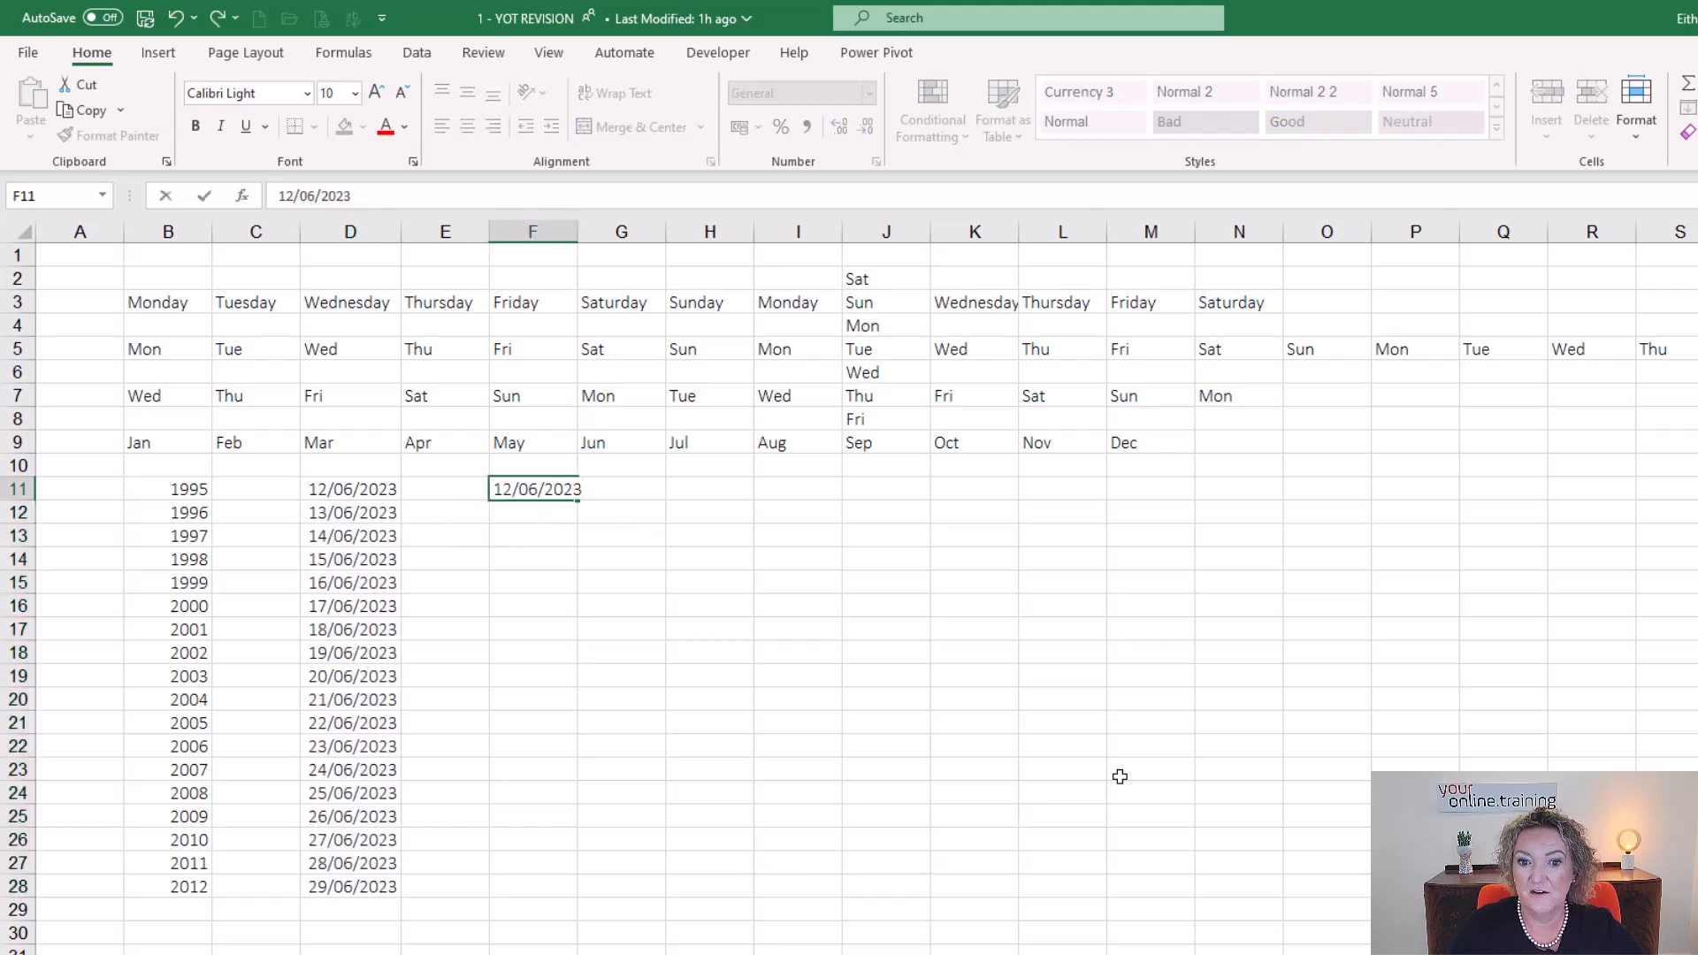
pyautogui.press('Return')
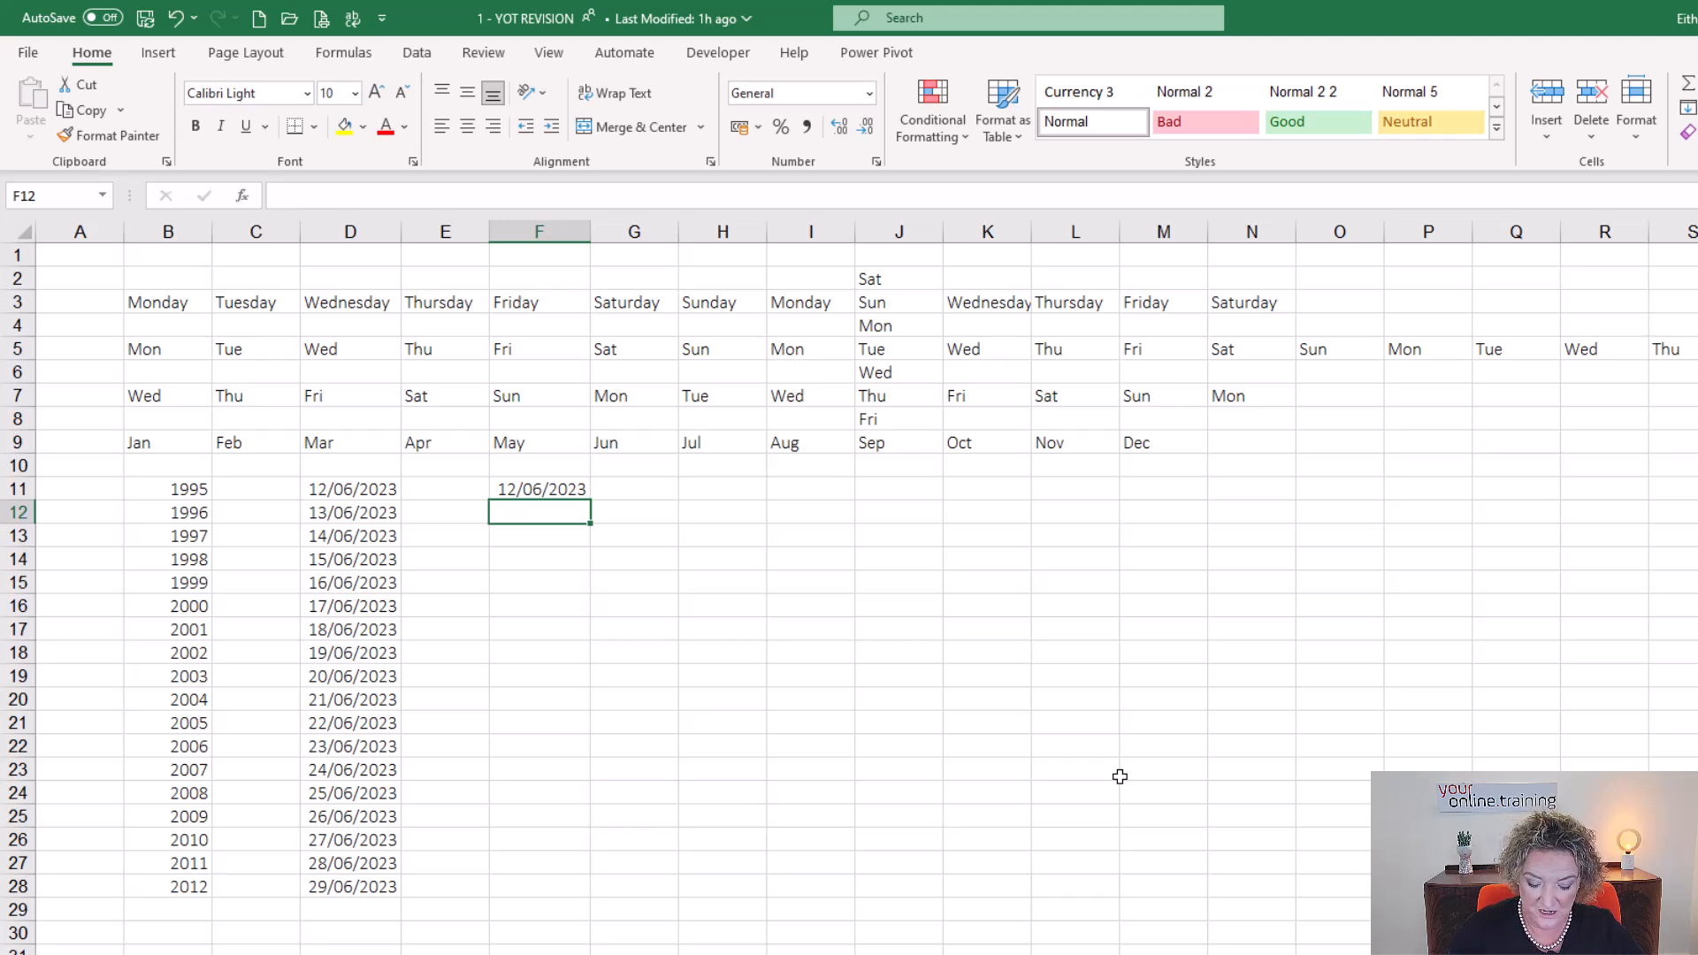
pyautogui.write('19')
pyautogui.write('/06/')
pyautogui.write('2023')
pyautogui.press('Return')
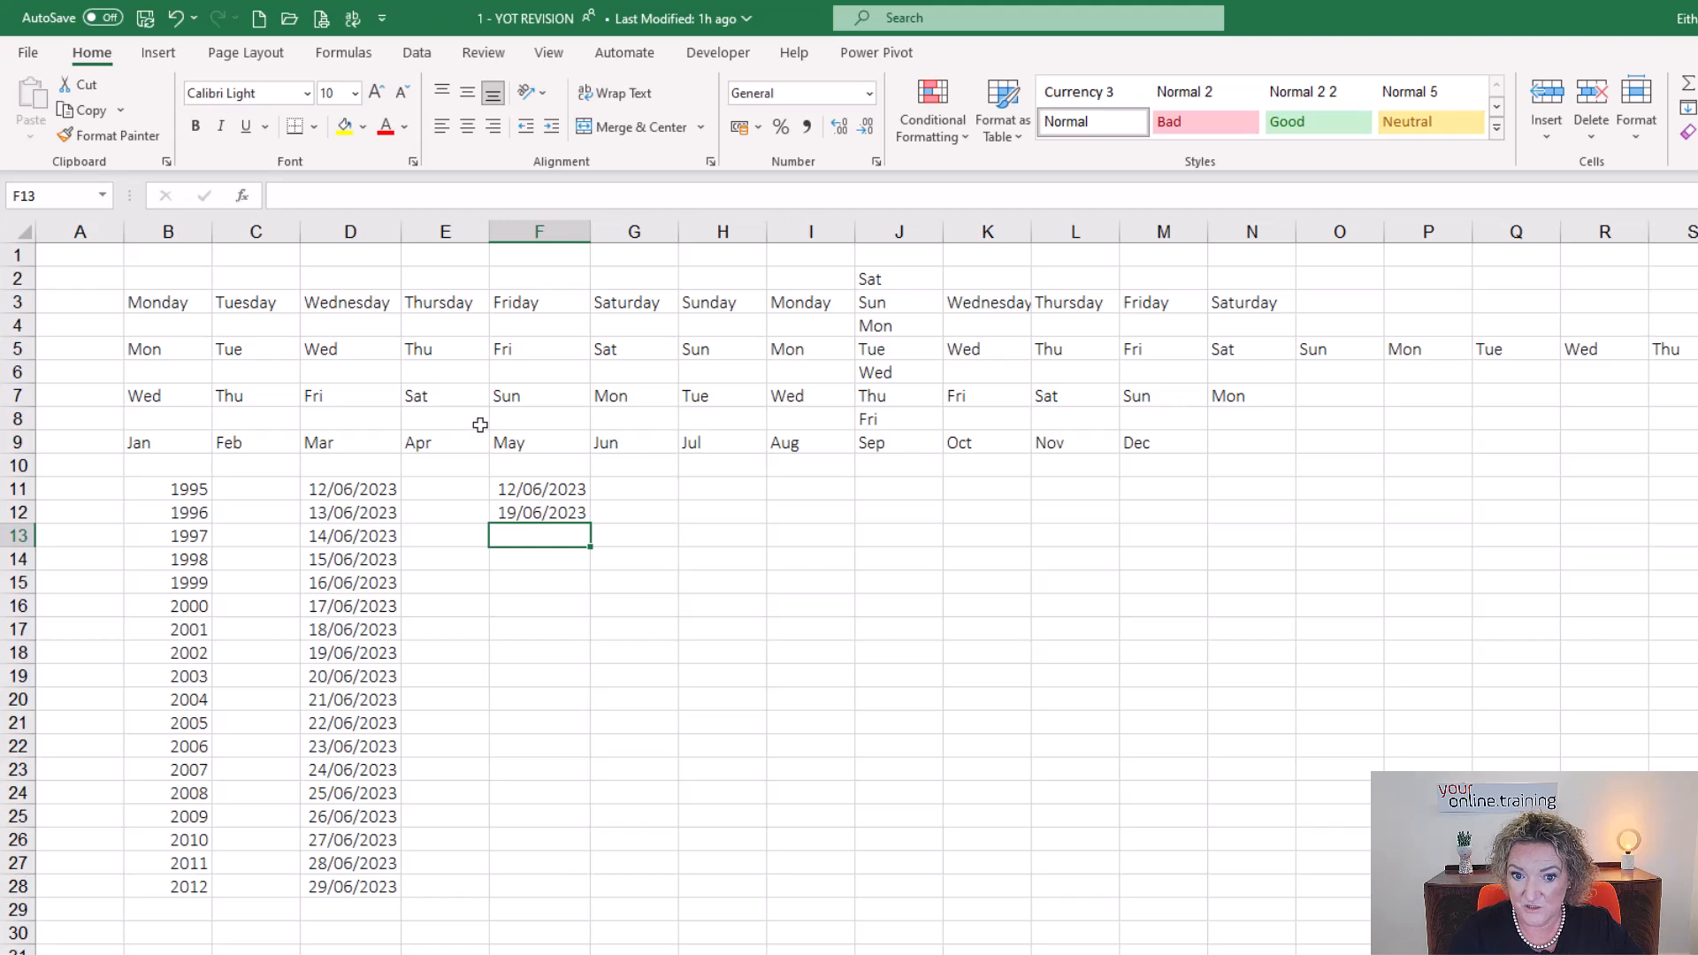
# Auto-fill the weekly date series from F11:F12 down to F28.
pyautogui.click(540, 488)
pyautogui.click(537, 512)
pyautogui.click(534, 539)
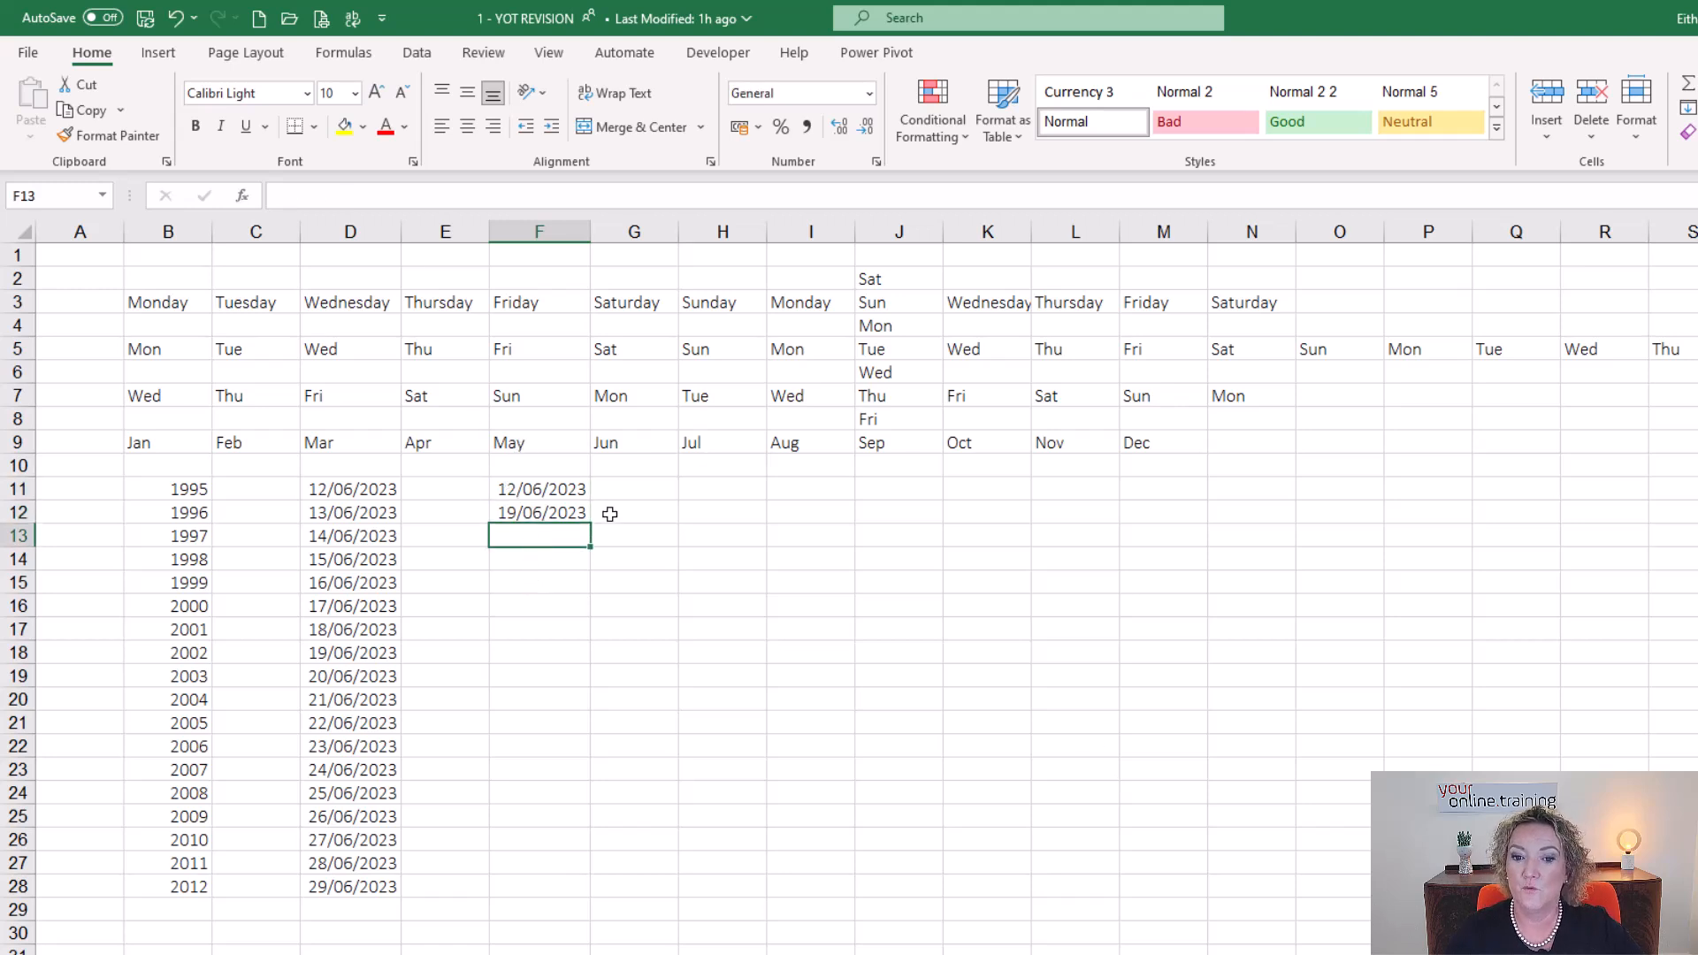
pyautogui.moveTo(542, 486); pyautogui.dragTo(531, 517)
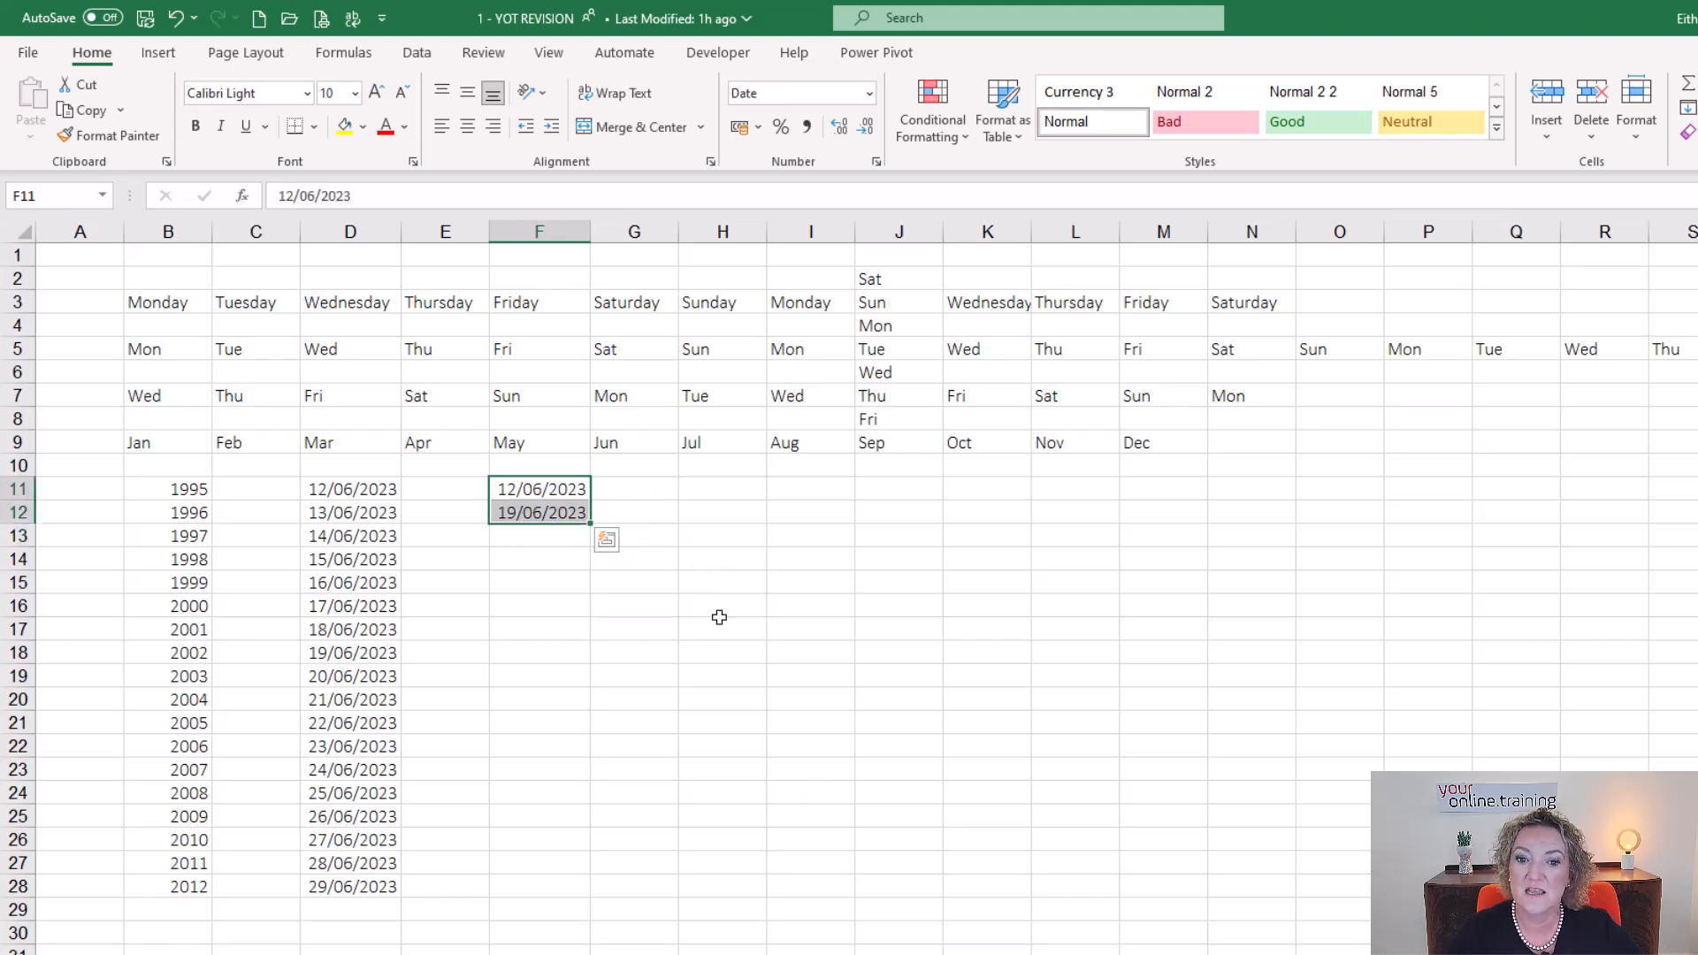
pyautogui.moveTo(590, 524); pyautogui.dragTo(579, 889)
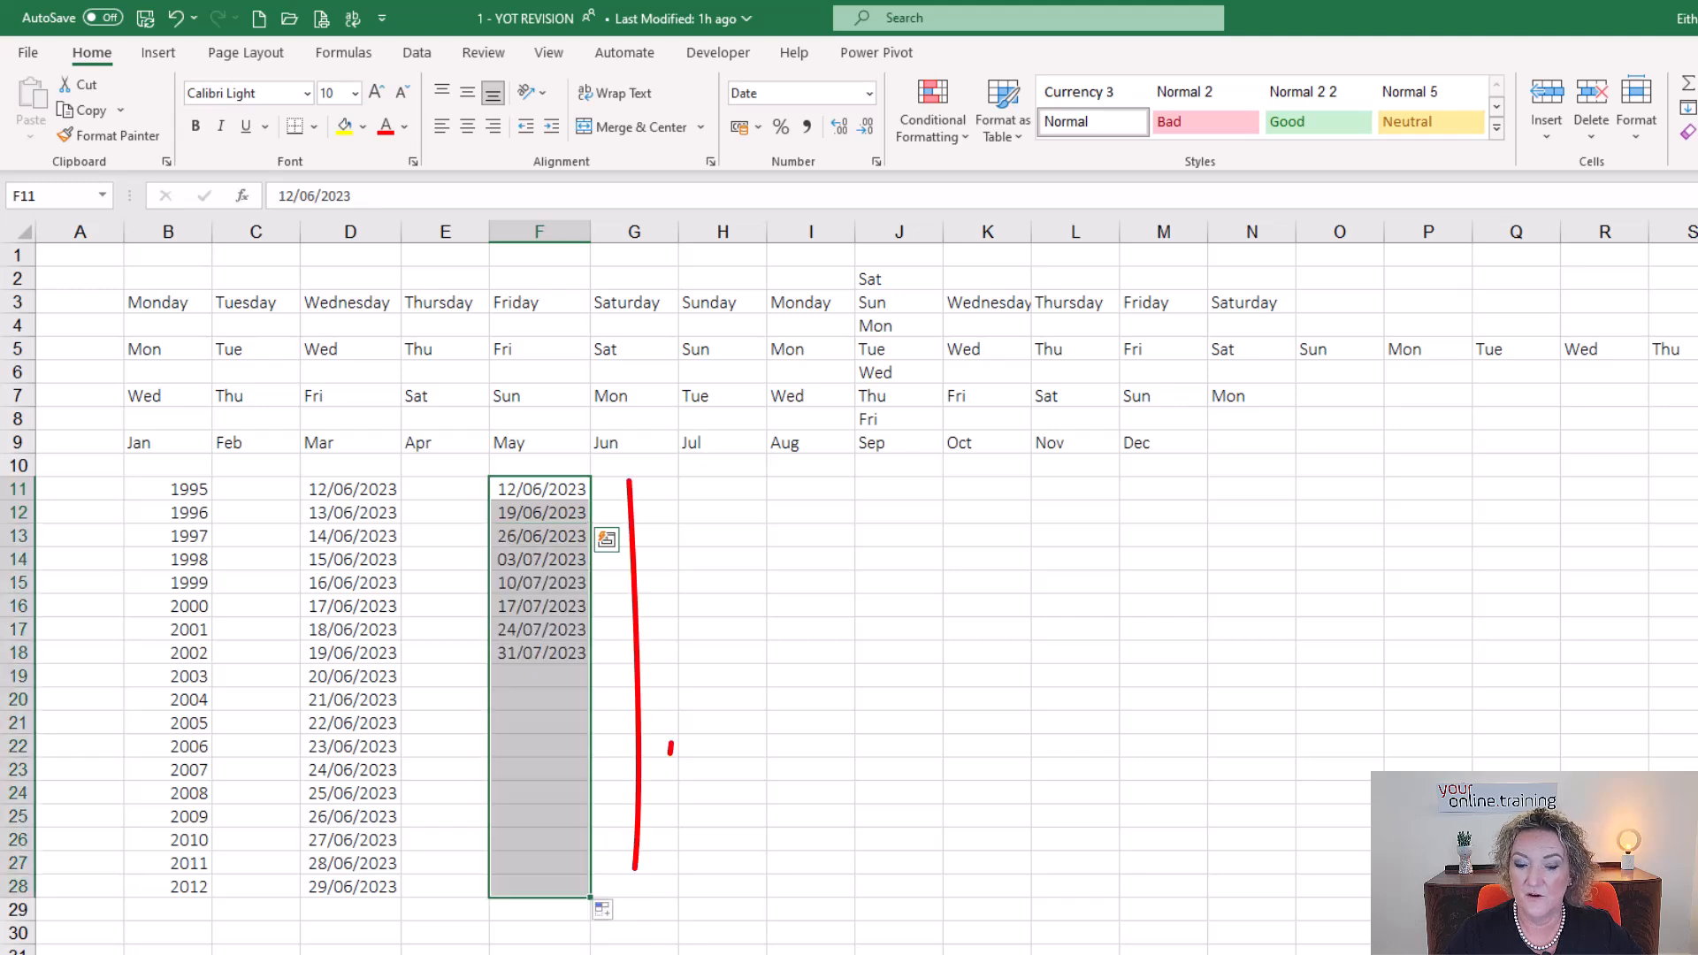
# Continue the weekly date series in column F further down from the last two dates in F27:F28.
pyautogui.click(980, 840)
pyautogui.scroll(-3, 929, 836)
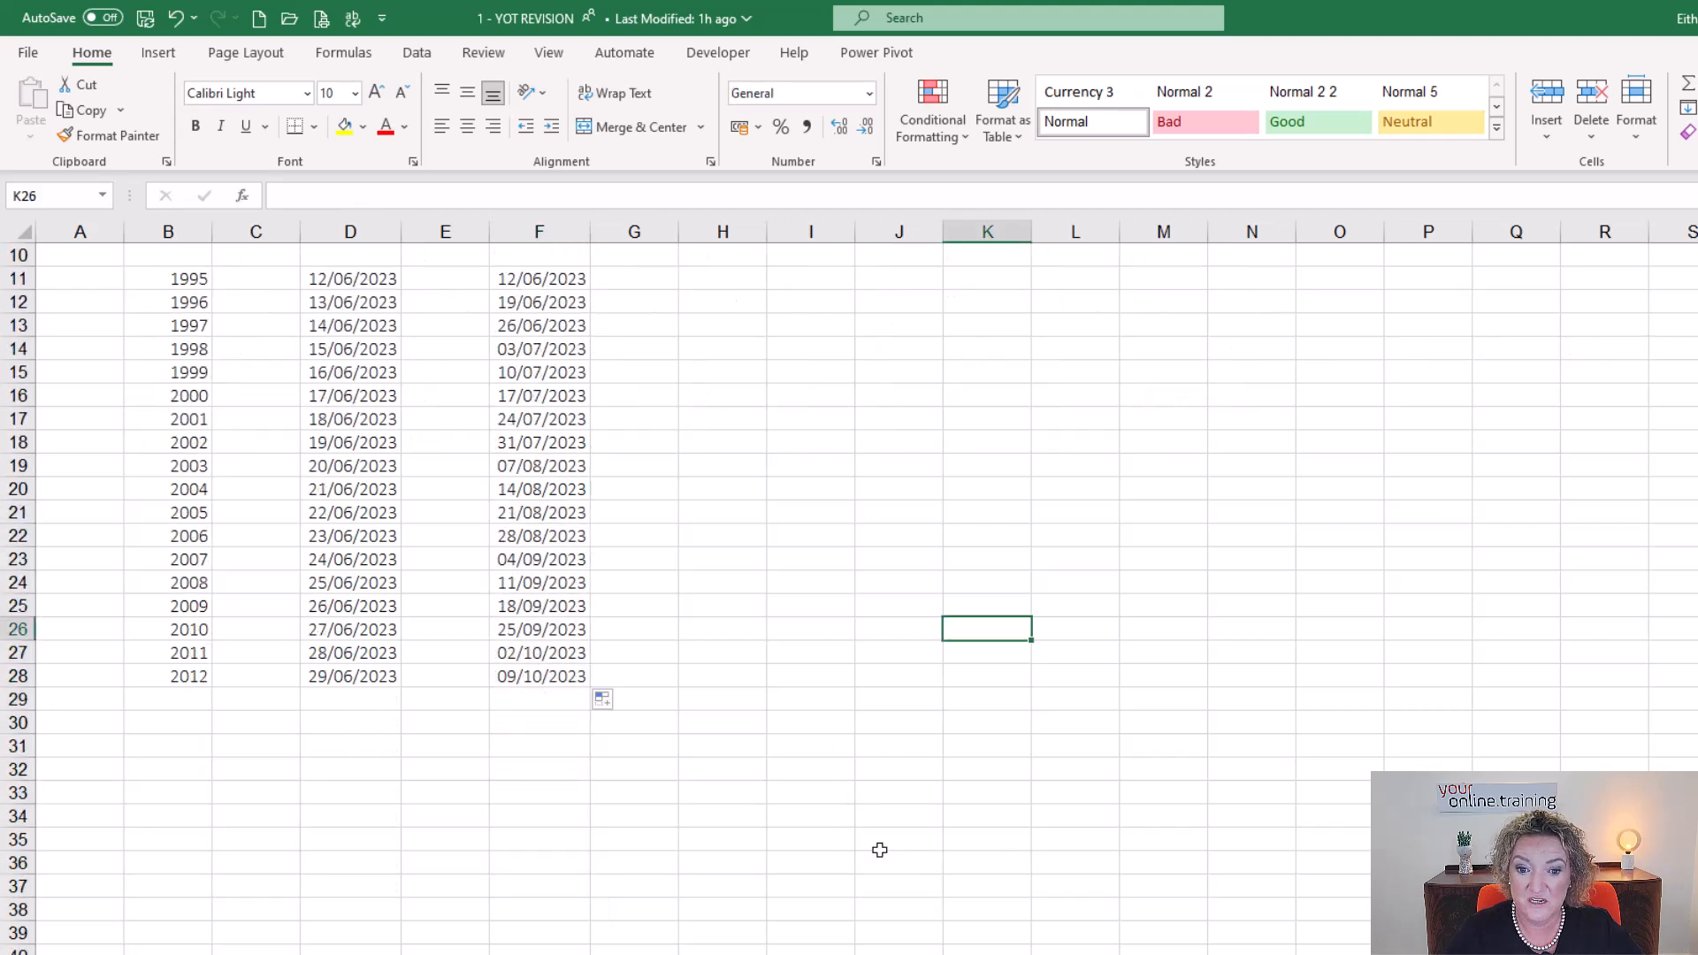
pyautogui.moveTo(530, 654); pyautogui.dragTo(544, 681)
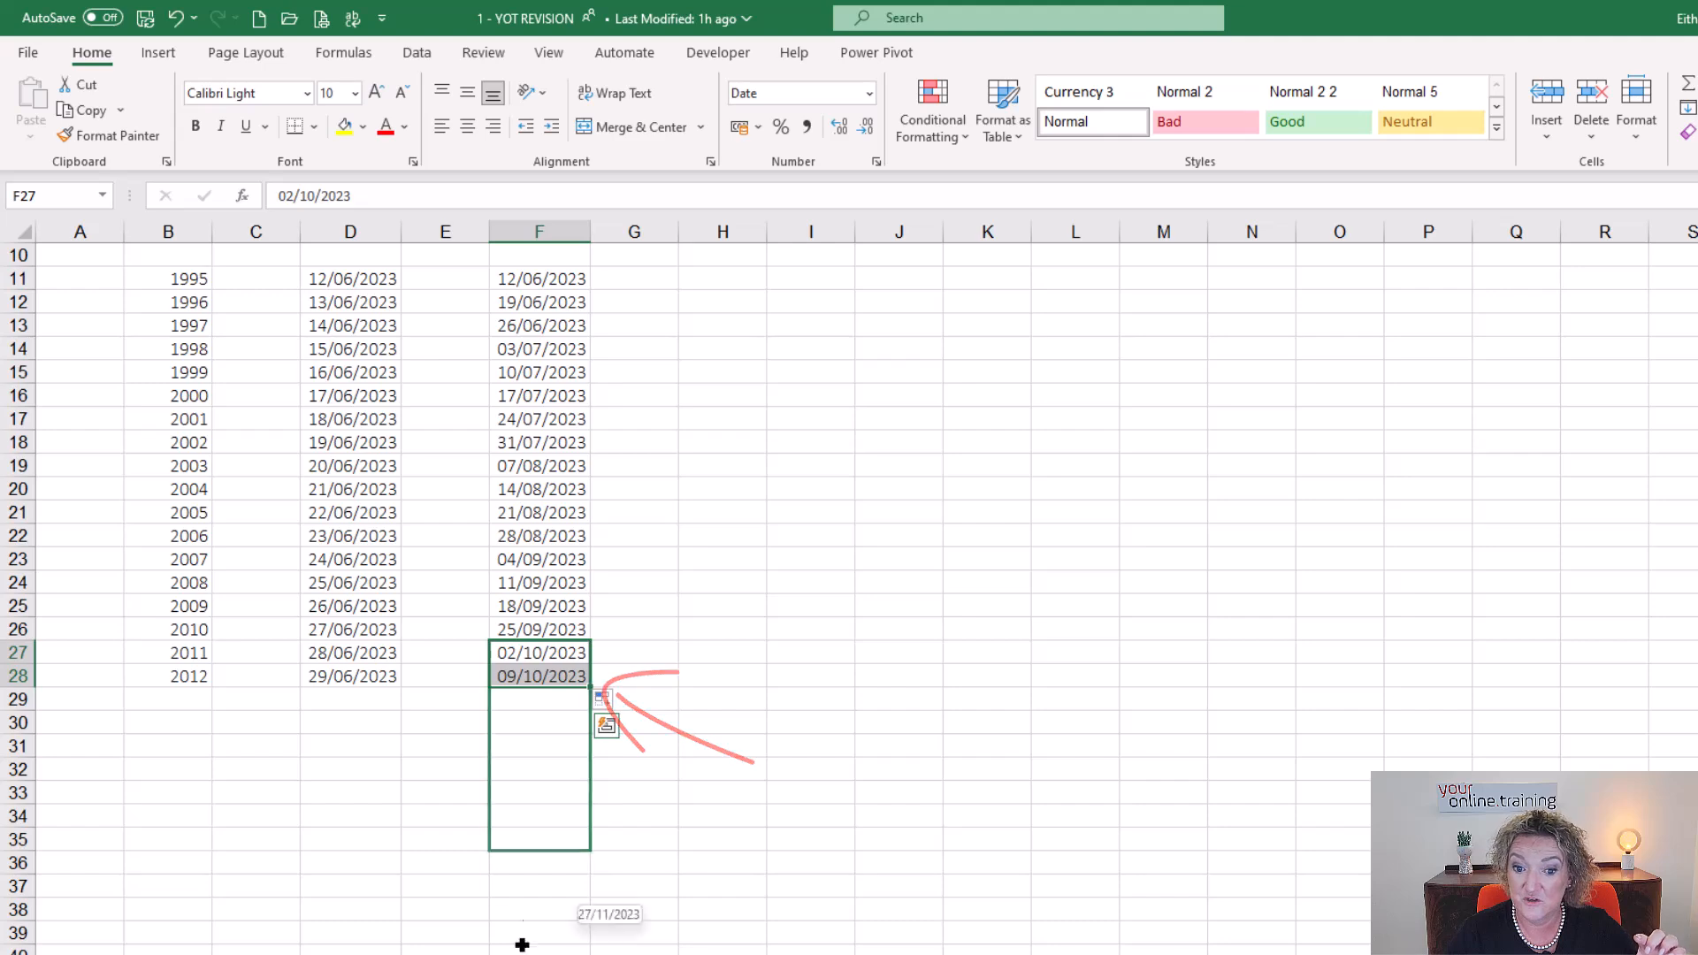
pyautogui.moveTo(525, 913); pyautogui.dragTo(535, 951)
pyautogui.scroll(3, 890, 865)
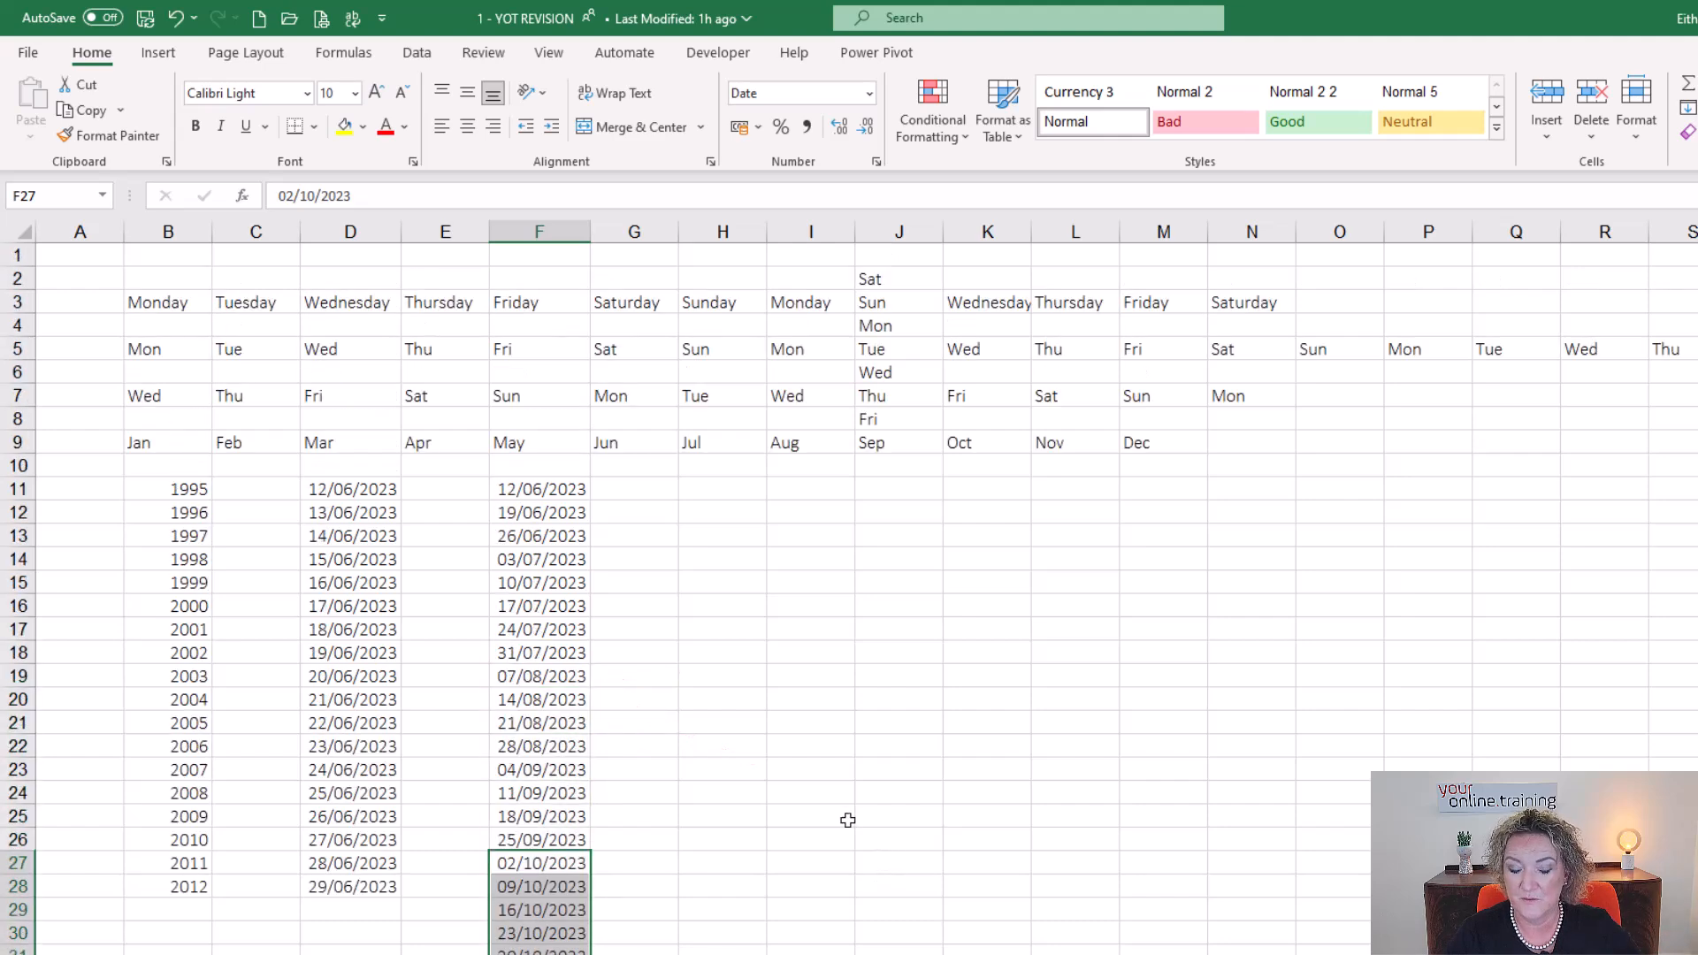